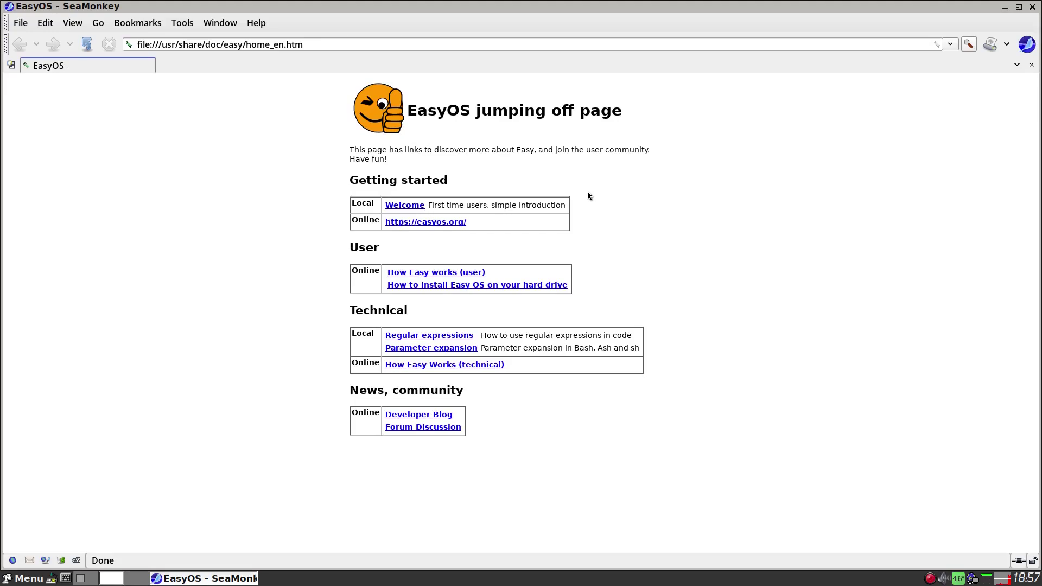
# Close SeaMonkey, then open a sakura terminal from the console icon and close it again.
pyautogui.click(1032, 7)
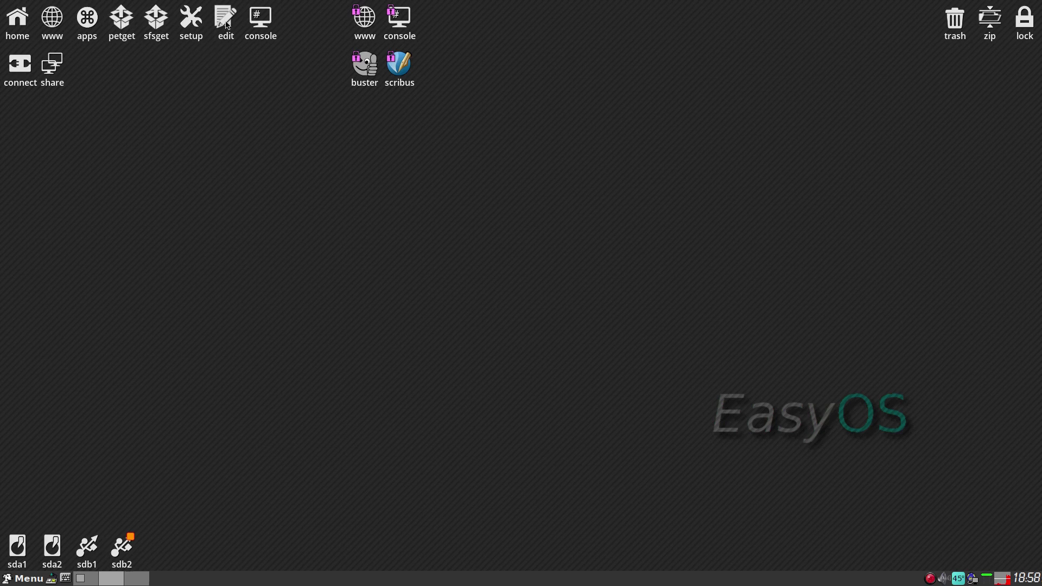
pyautogui.click(262, 25)
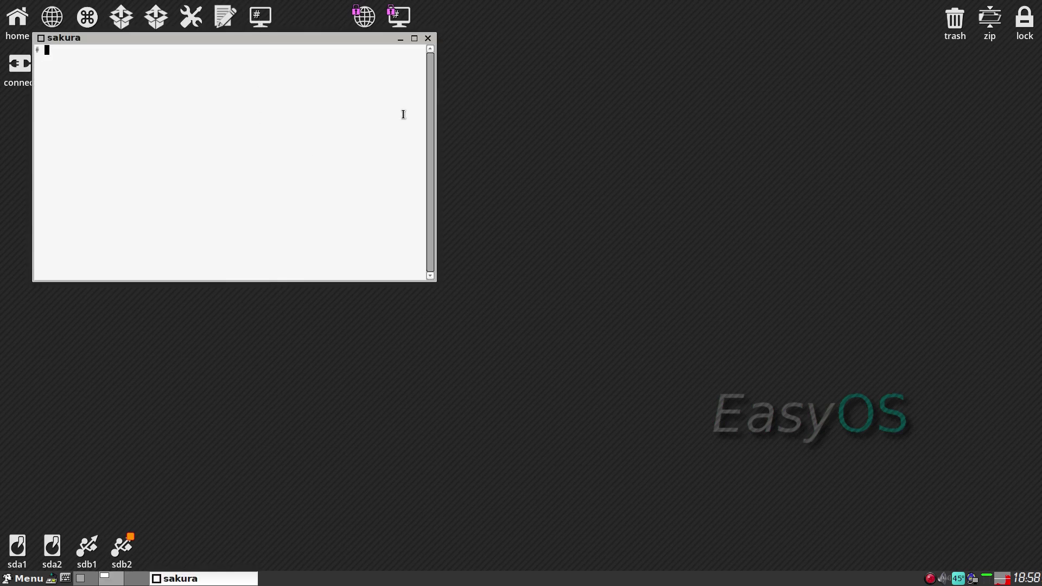
pyautogui.click(428, 39)
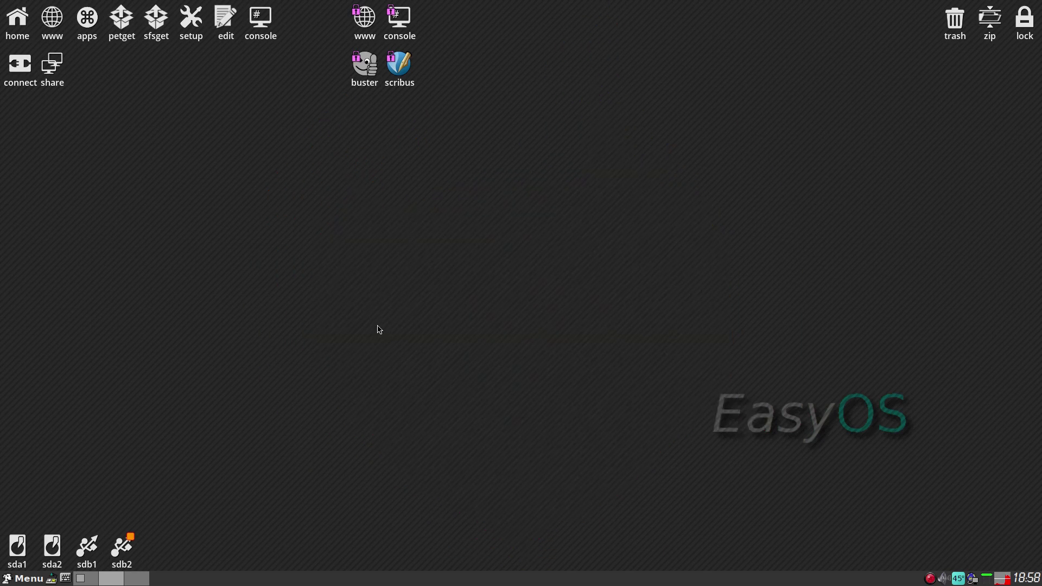
# Launch JWMDesk Manager from the desktop menu's Desktop submenu.
pyautogui.rightClick(352, 158)
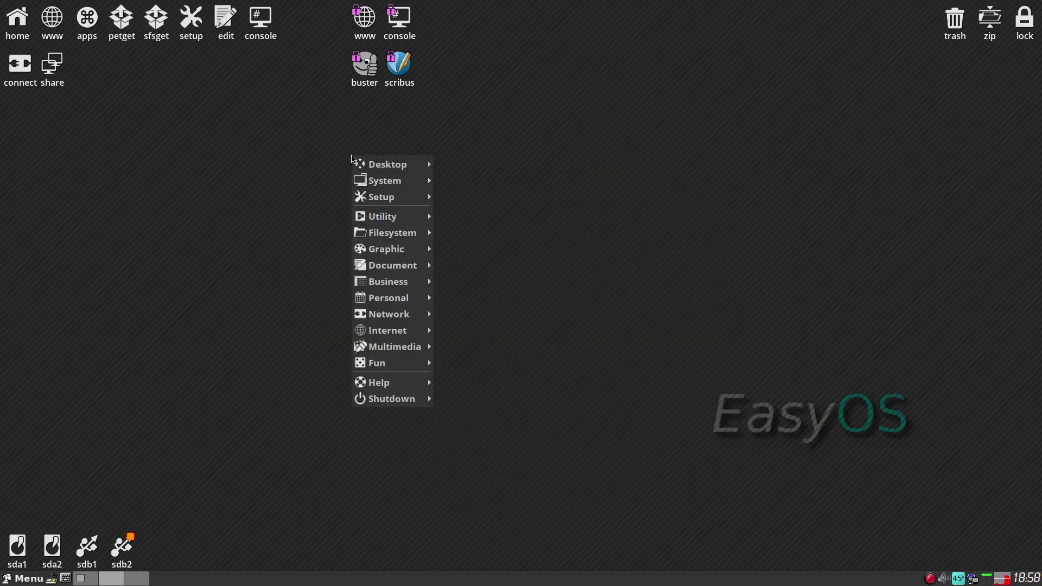
pyautogui.moveTo(356, 165)
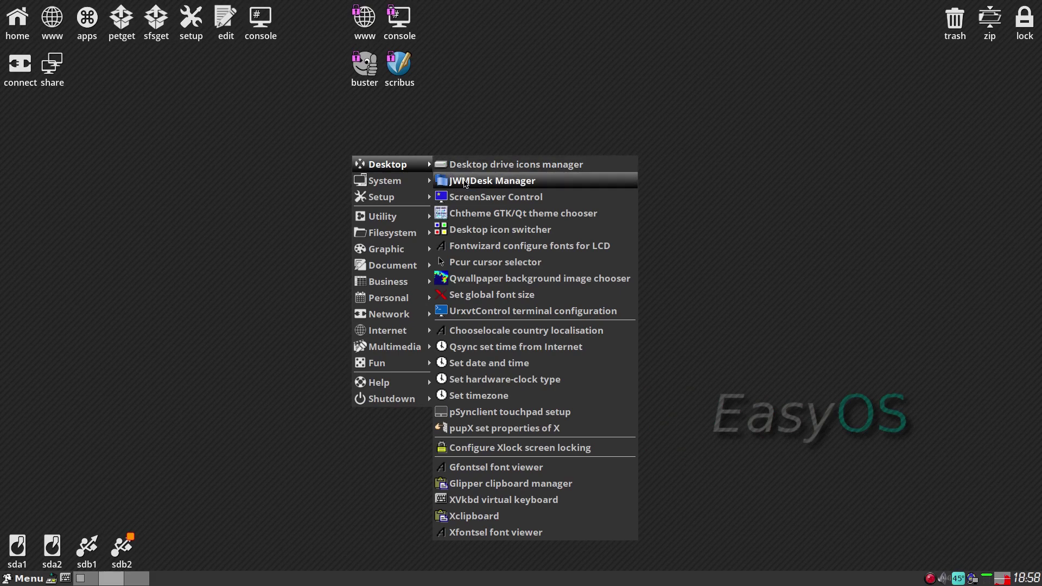
pyautogui.click(465, 185)
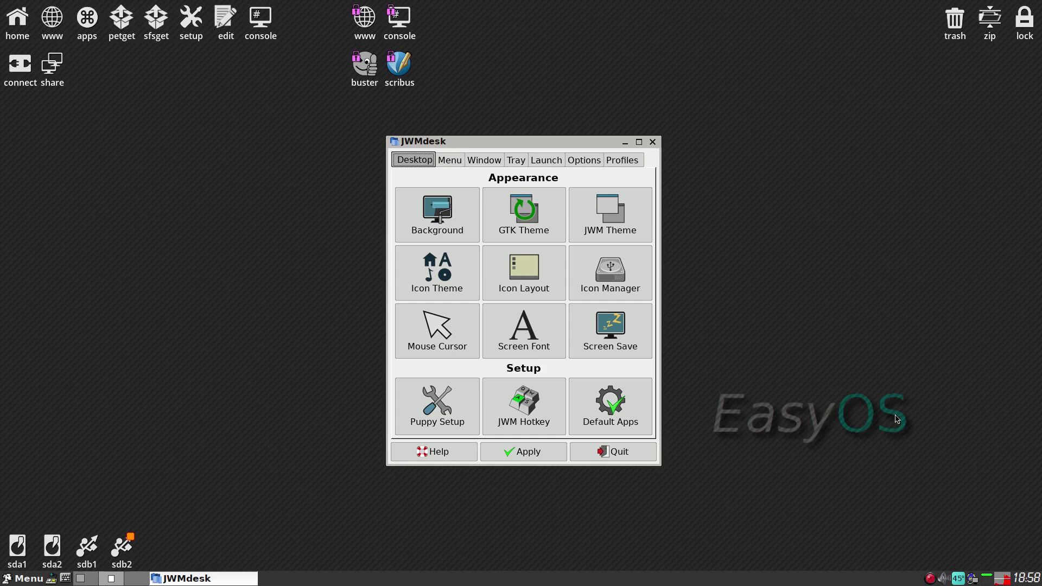
# Apply the Multi-color-Marble icon set through Icon Theme and acknowledge the confirmation message.
pyautogui.click(435, 282)
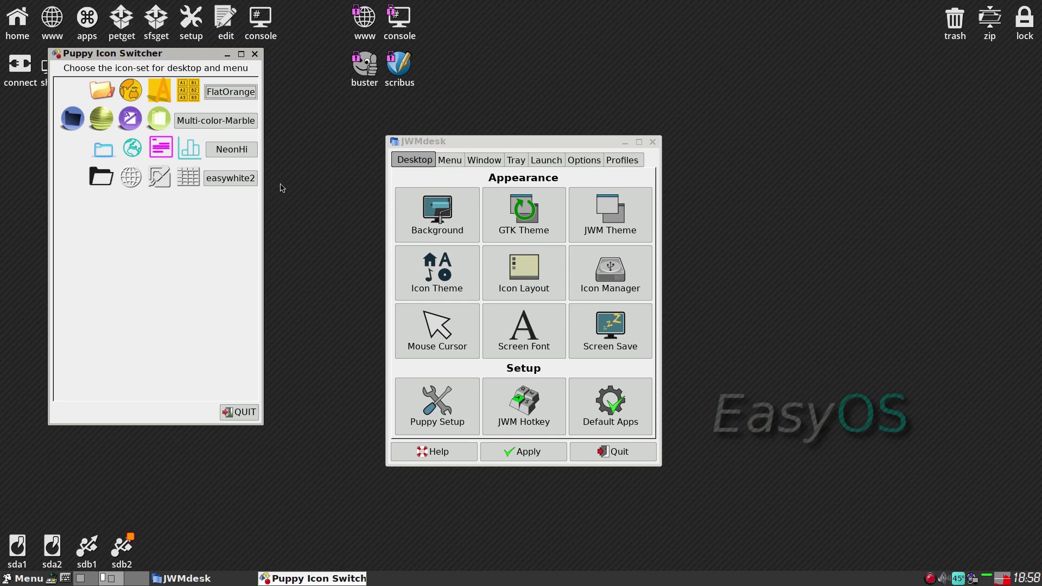
pyautogui.moveTo(196, 56); pyautogui.dragTo(218, 112)
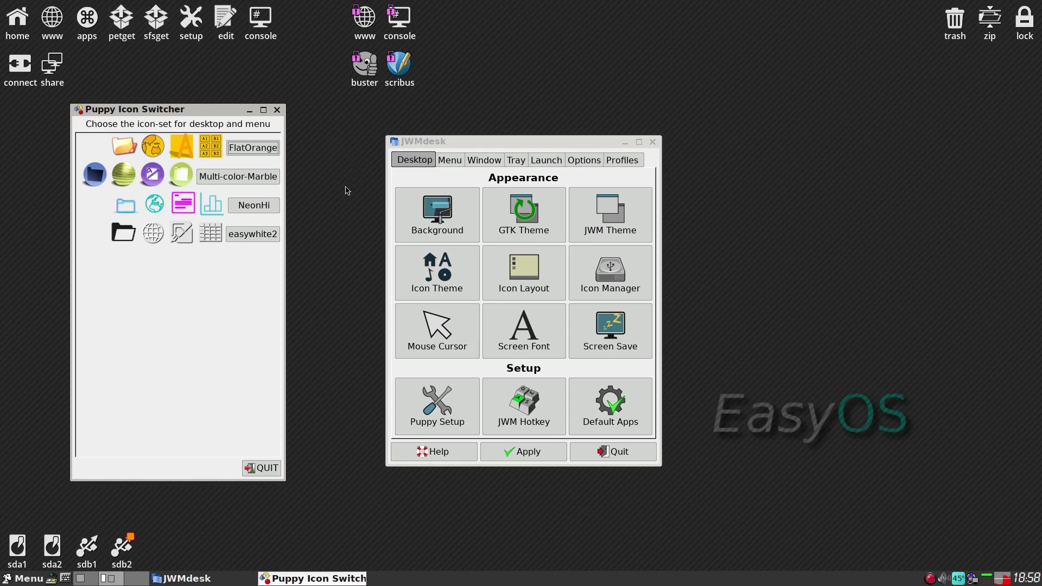
pyautogui.click(246, 179)
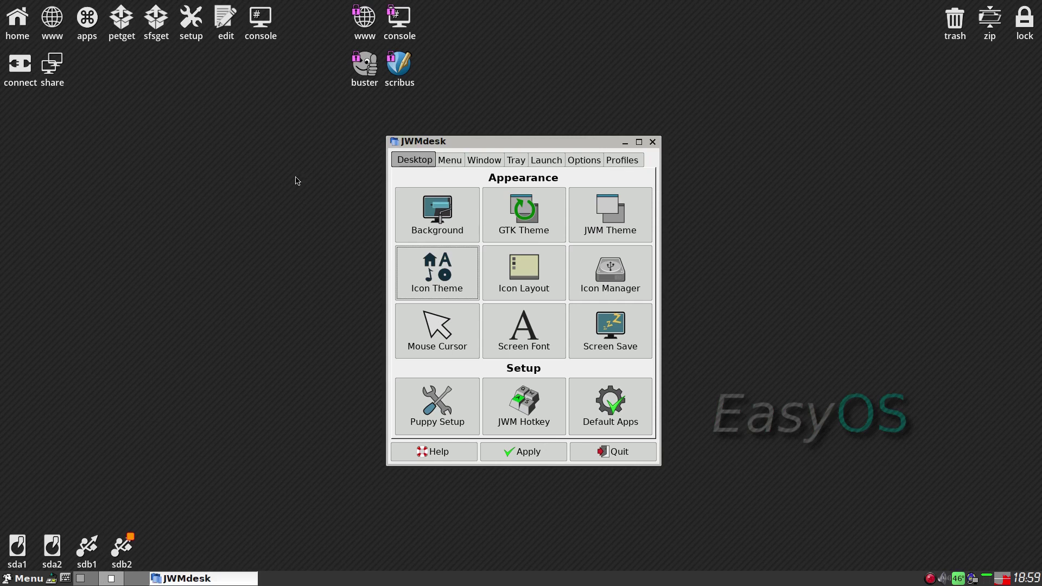
pyautogui.click(259, 134)
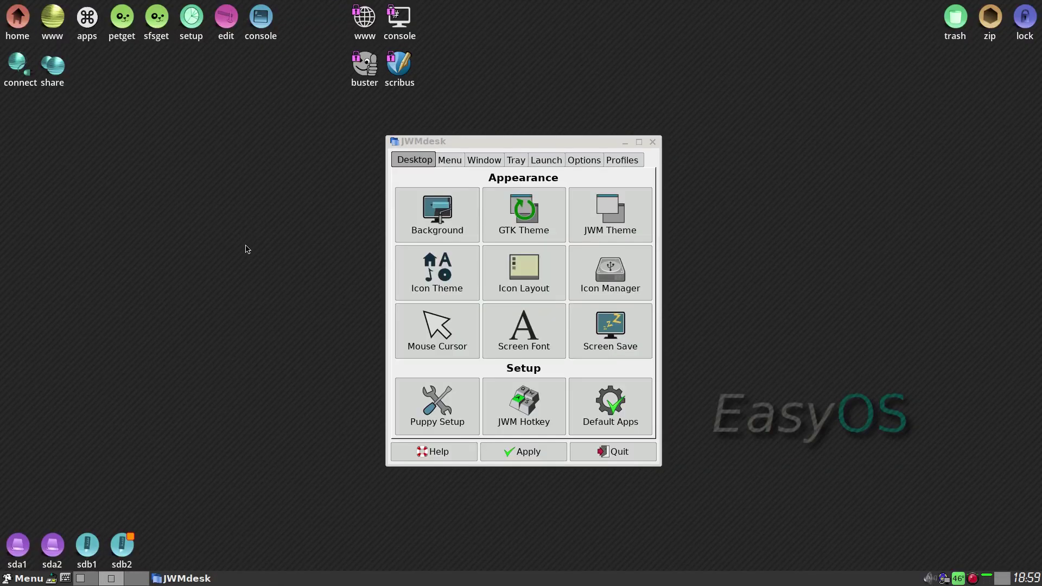
# Preview the sunset_jesse, puppy, LightGrey, lightblue and easyblack2e wallpapers in Qwallpaper.
pyautogui.moveTo(510, 142); pyautogui.dragTo(321, 161)
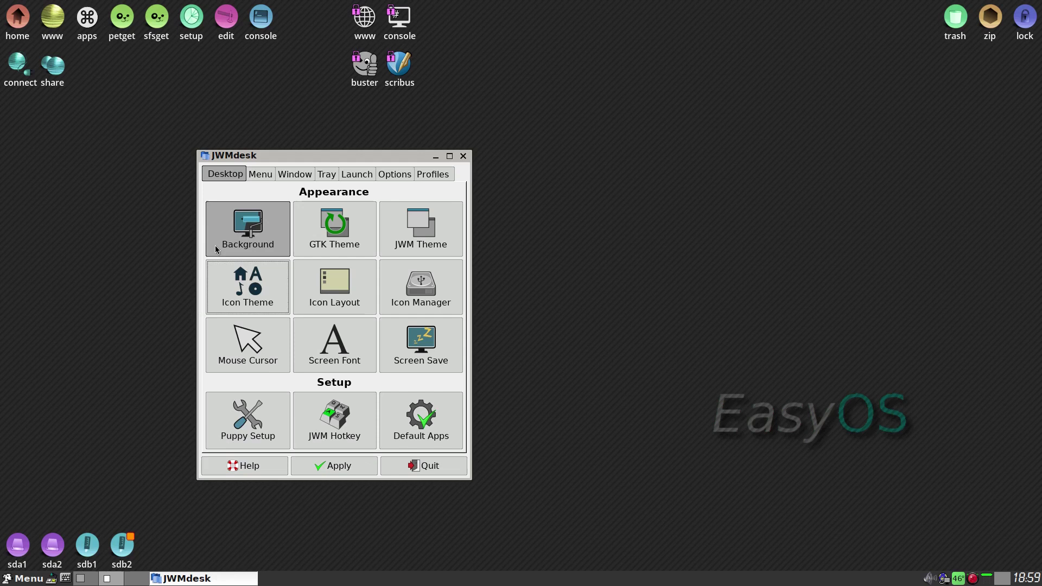
pyautogui.click(237, 241)
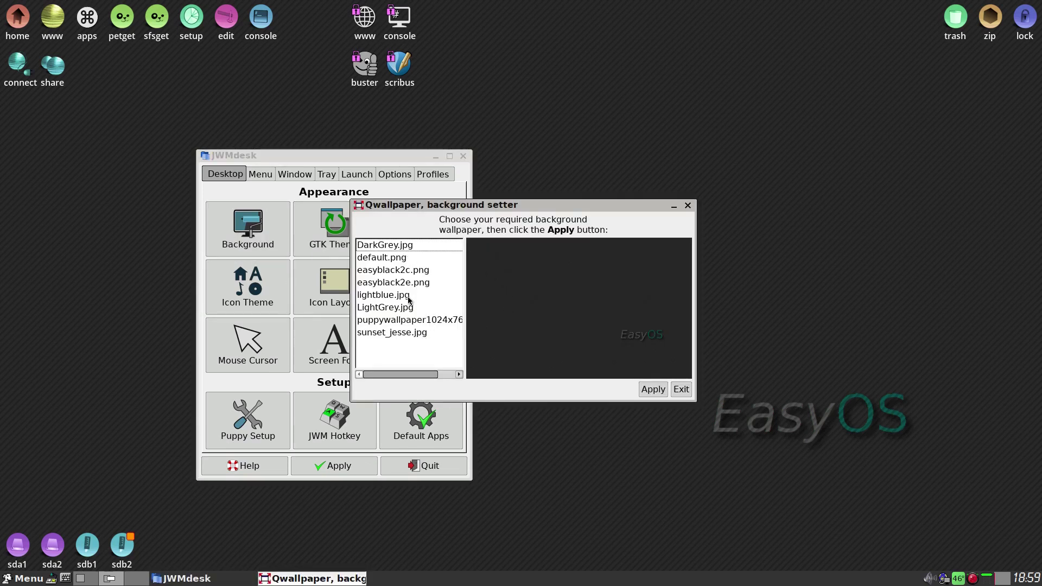
pyautogui.click(407, 333)
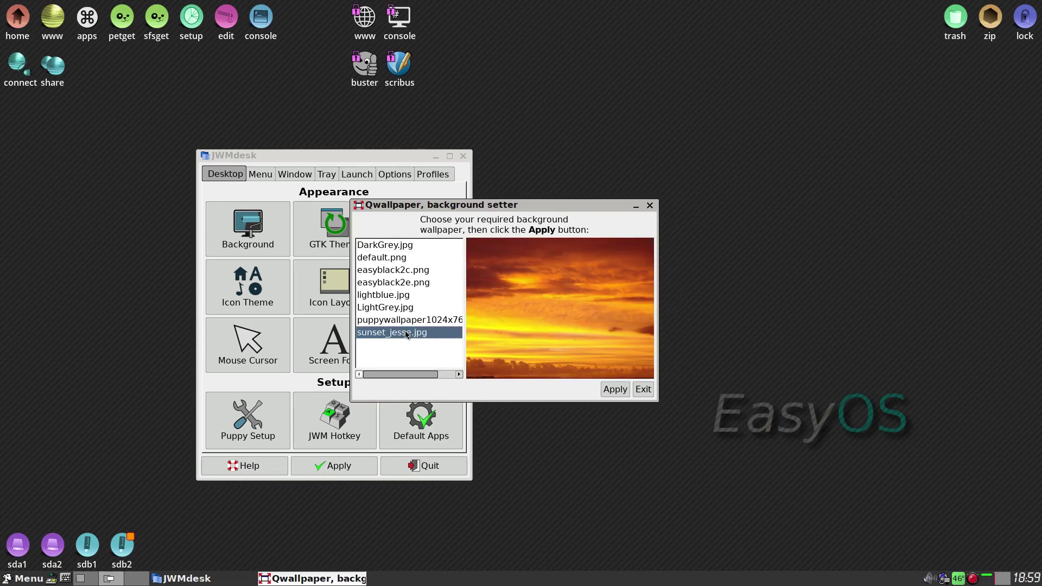
pyautogui.click(407, 321)
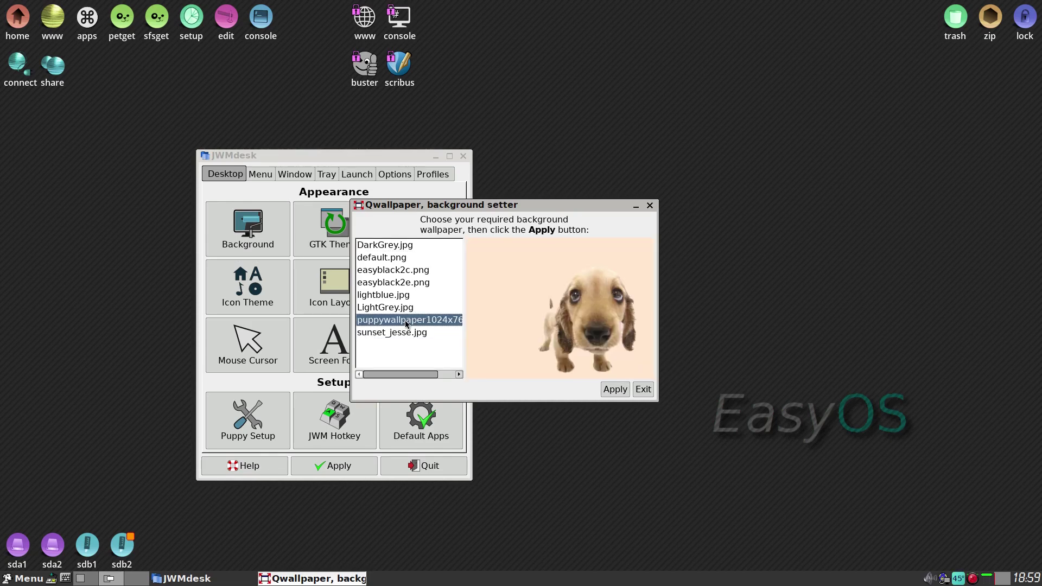
pyautogui.click(406, 307)
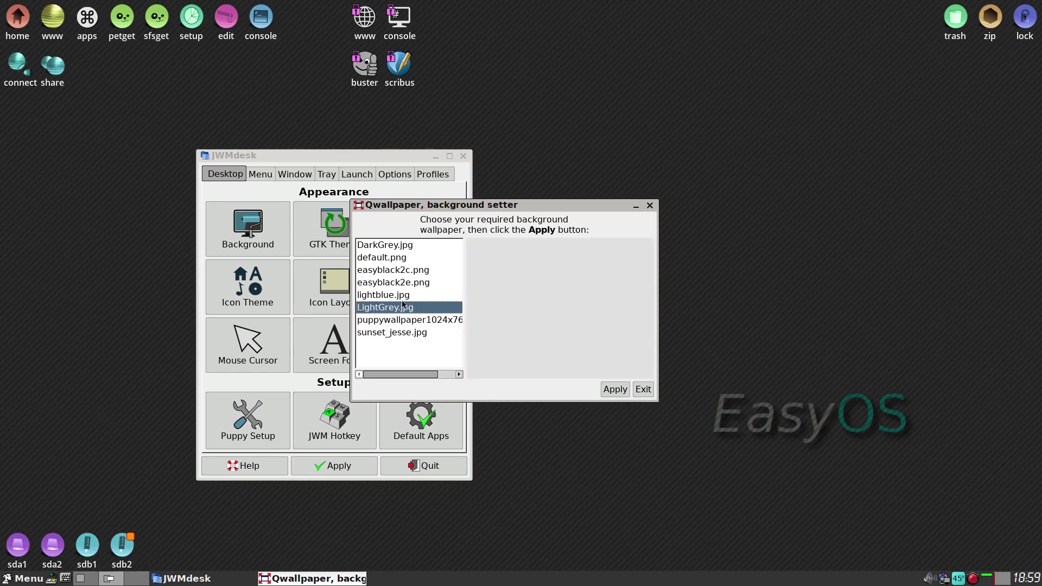
pyautogui.click(402, 297)
pyautogui.click(401, 283)
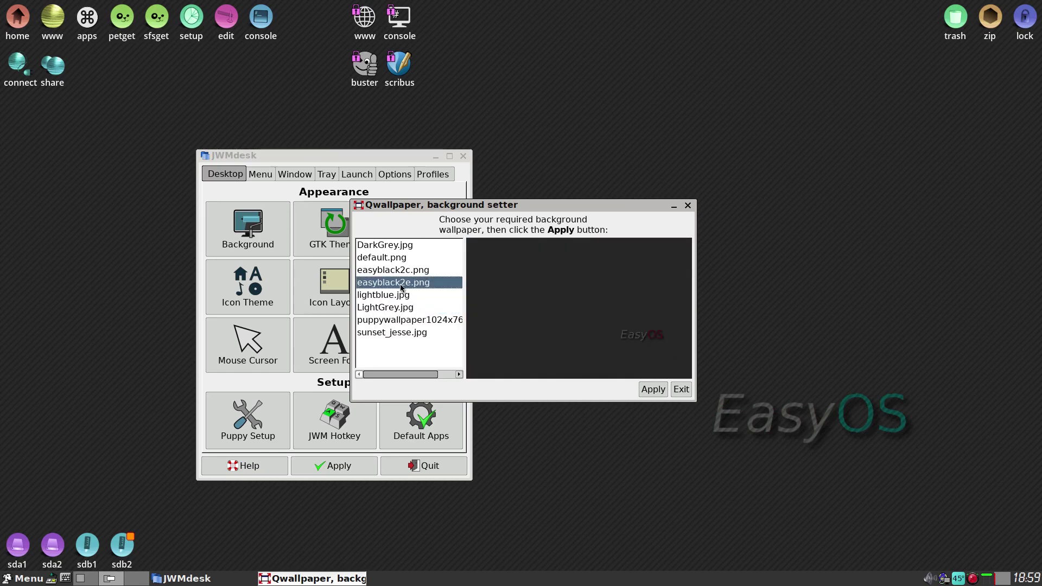
# Apply easyblack2c.png as the background and close Qwallpaper and JWMDesk Manager.
pyautogui.click(399, 273)
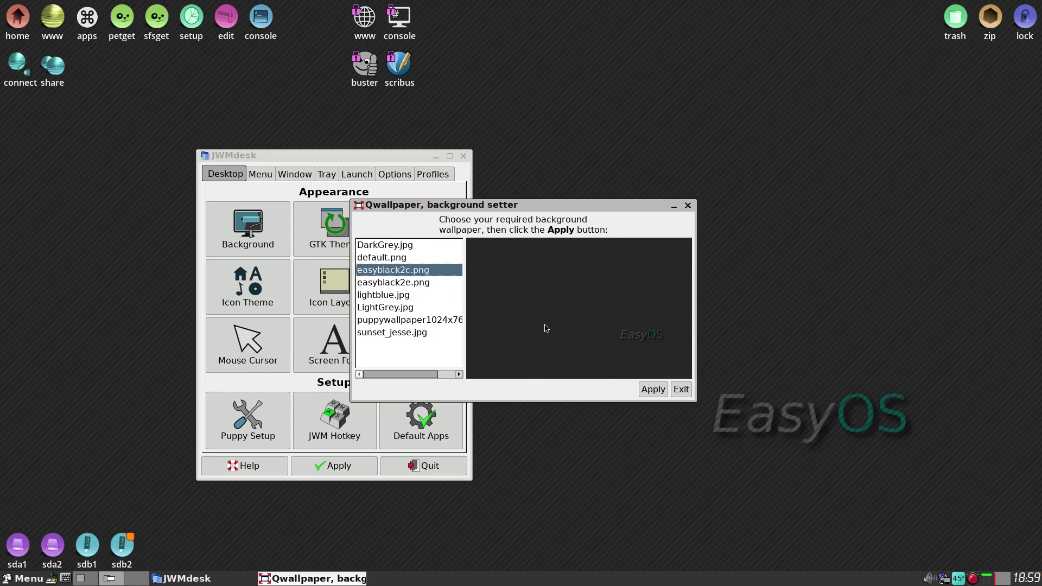
pyautogui.click(653, 389)
pyautogui.click(681, 390)
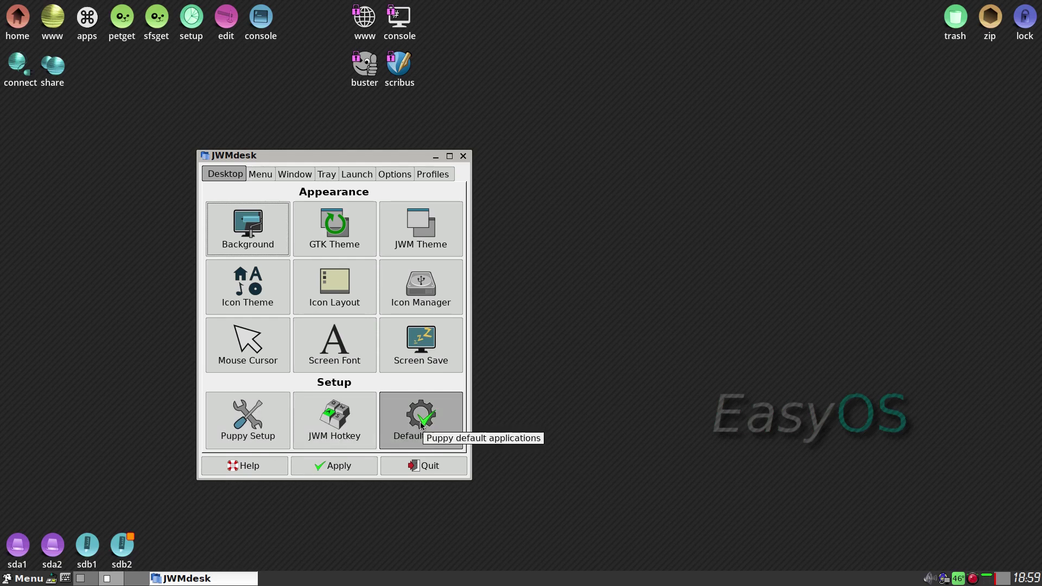
pyautogui.click(425, 466)
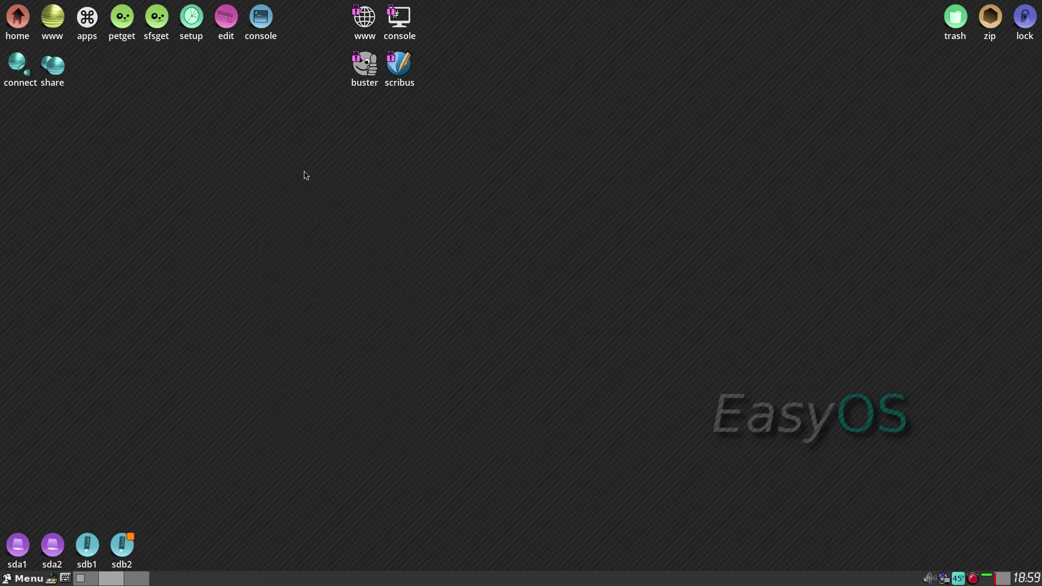
# Open the root menu, browse the Desktop category, then show the System category.
pyautogui.click(320, 165)
pyautogui.moveTo(391, 185)
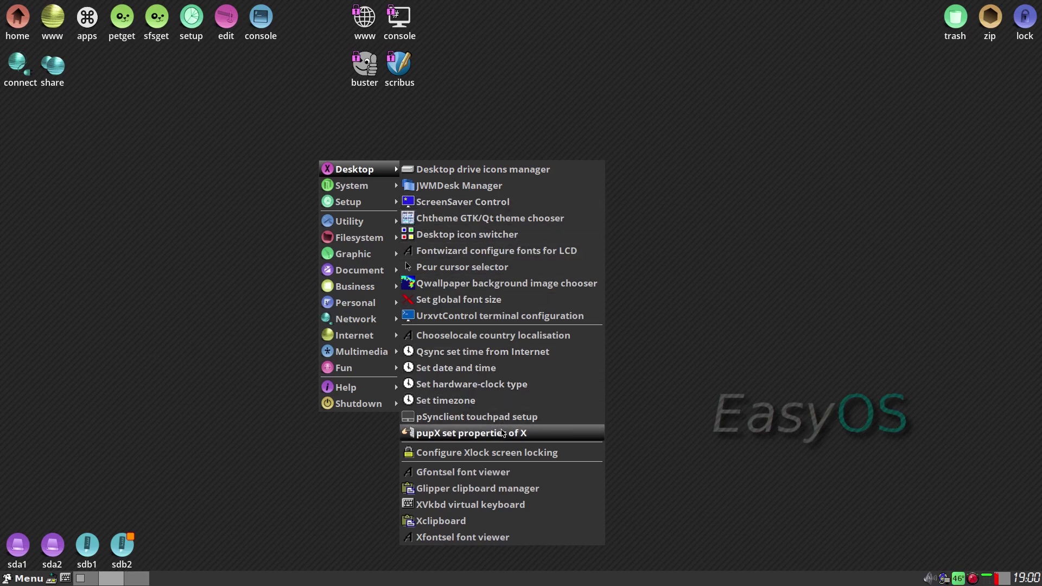
pyautogui.moveTo(371, 187)
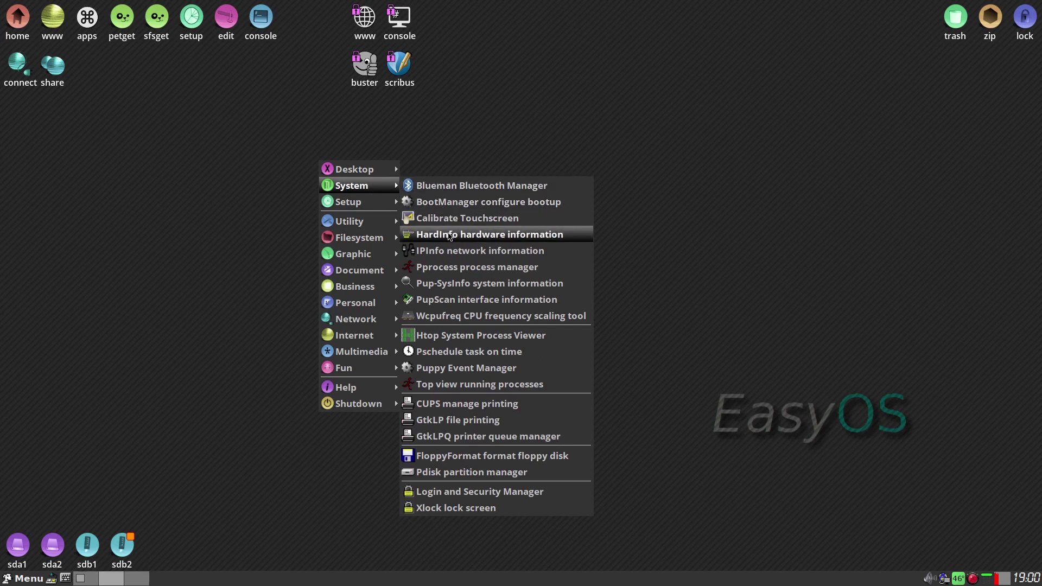
# Review HardInfo's computer summary and operating system details in an enlarged window, then close it.
pyautogui.click(449, 235)
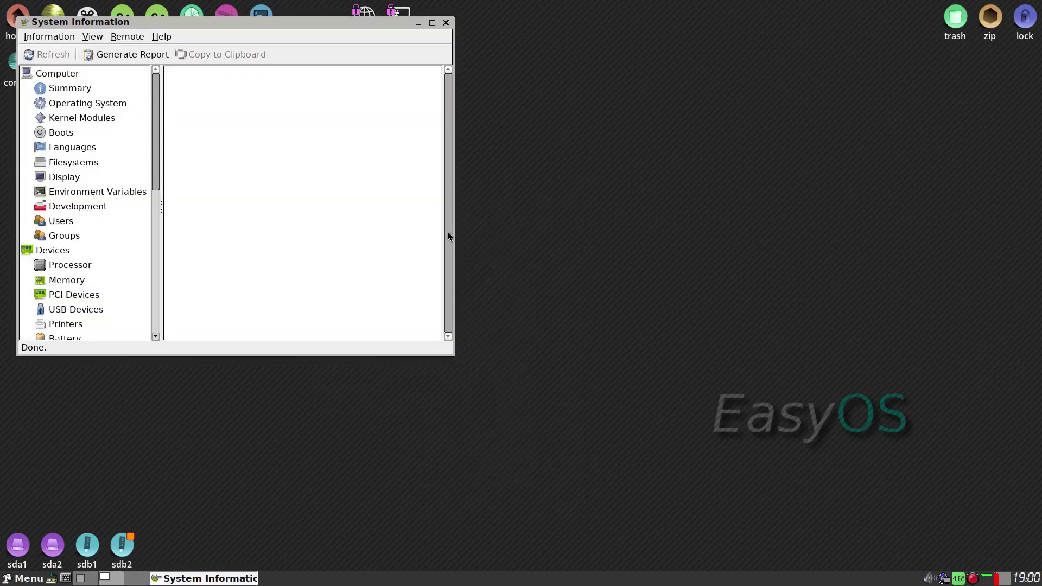
pyautogui.moveTo(257, 19); pyautogui.dragTo(479, 63)
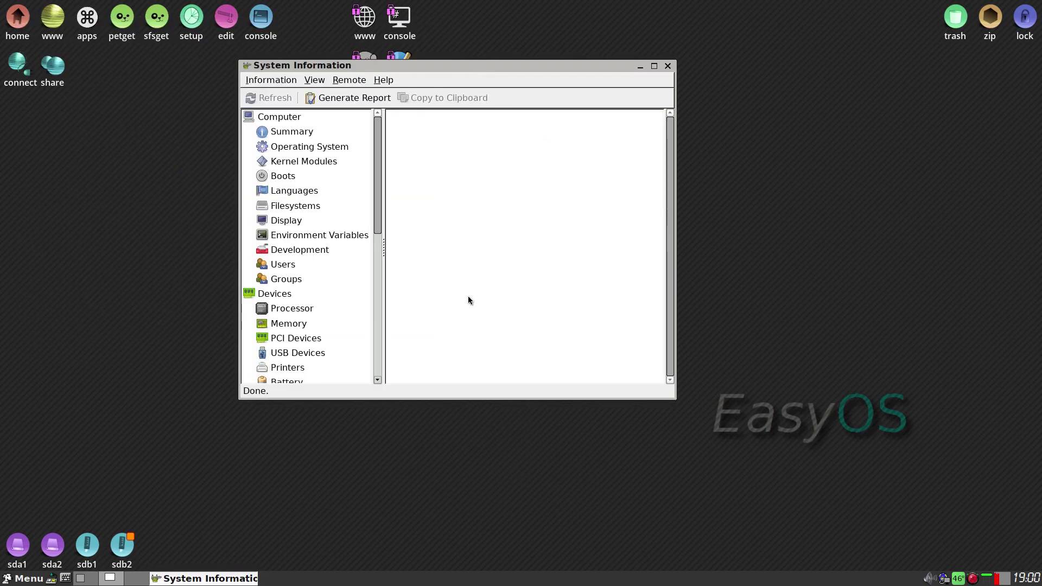
pyautogui.click(304, 132)
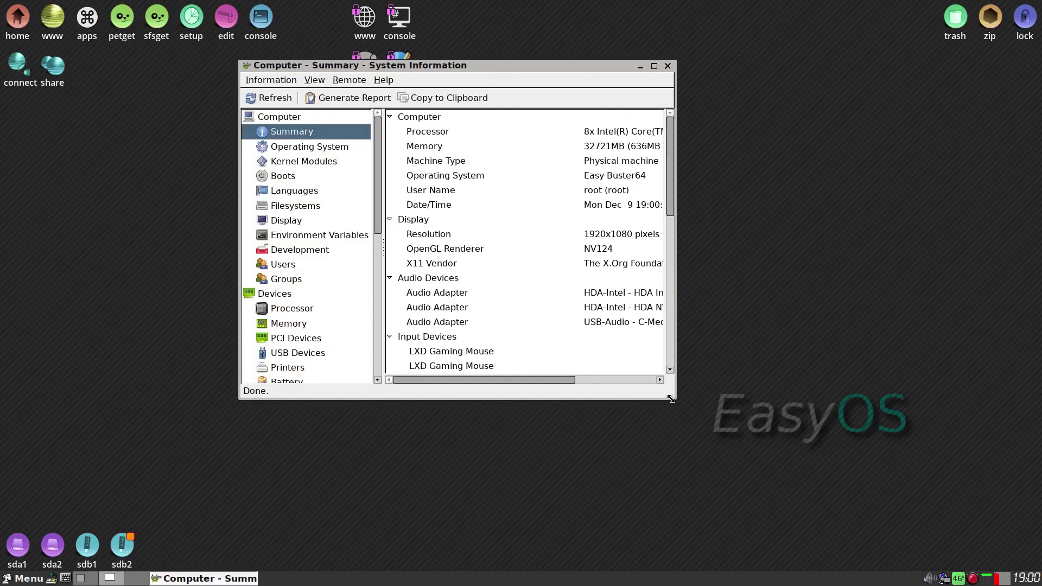
pyautogui.moveTo(674, 397); pyautogui.dragTo(844, 413)
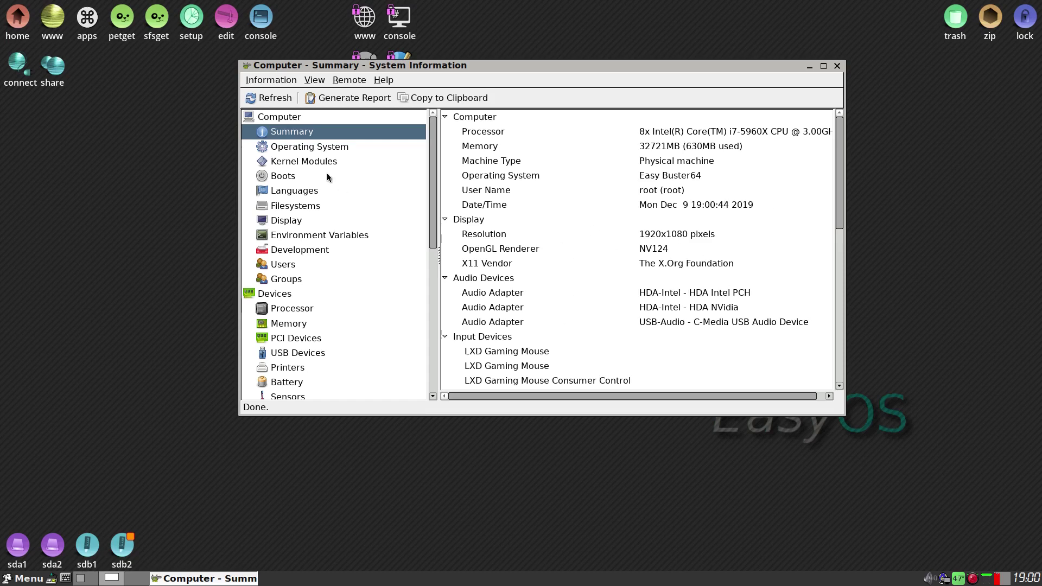
pyautogui.click(305, 148)
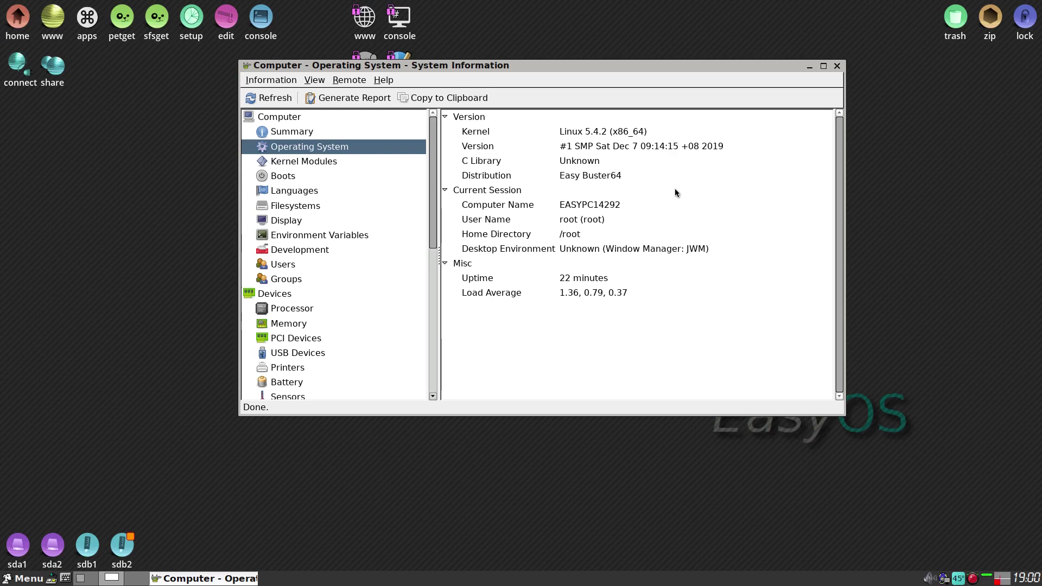
pyautogui.click(837, 66)
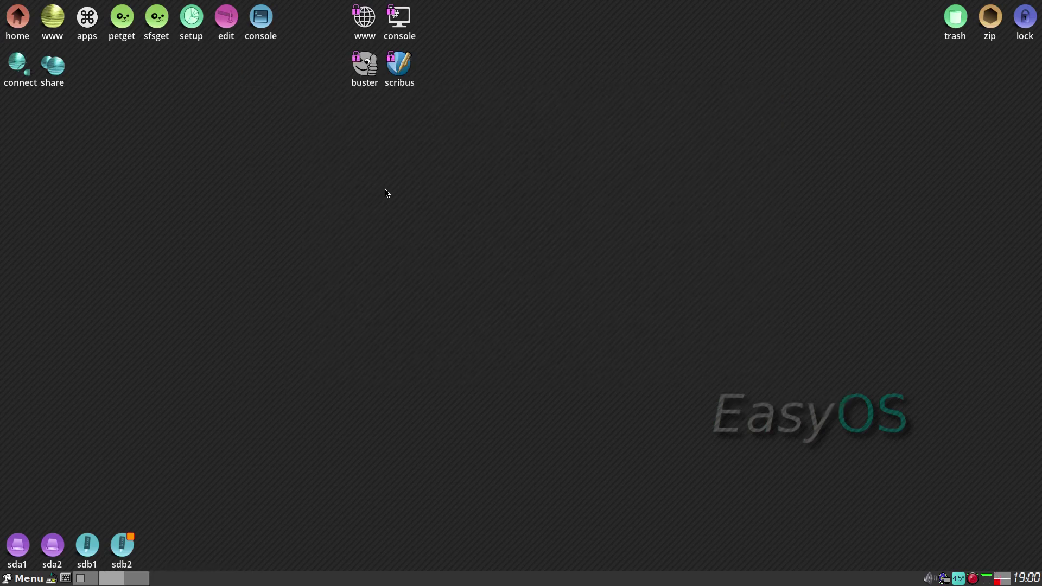
# Launch 'EasyApps launch favorite apps' from the main menu's Utility category.
pyautogui.rightClick(400, 195)
pyautogui.moveTo(406, 228)
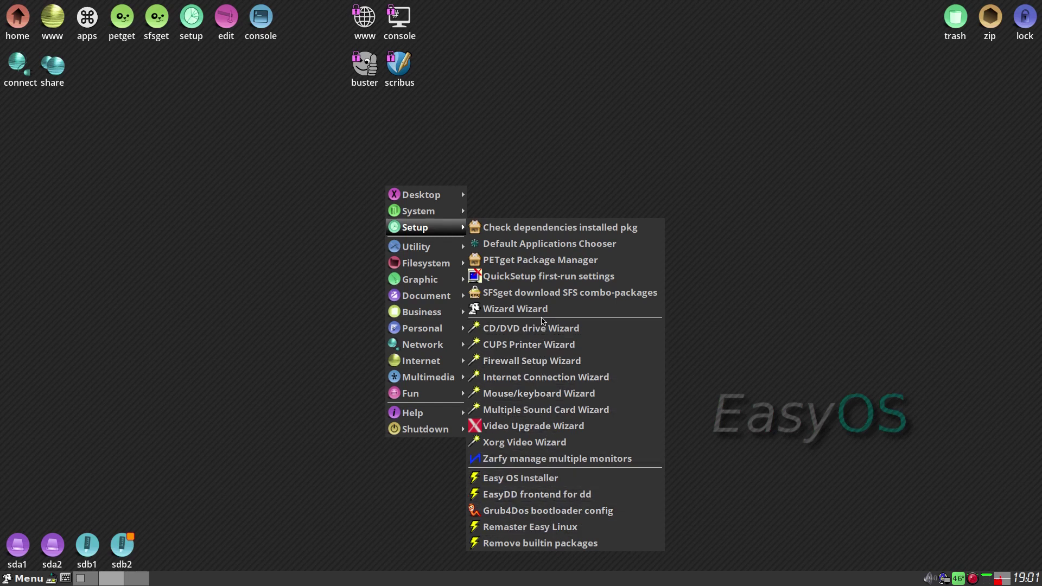
pyautogui.moveTo(411, 247)
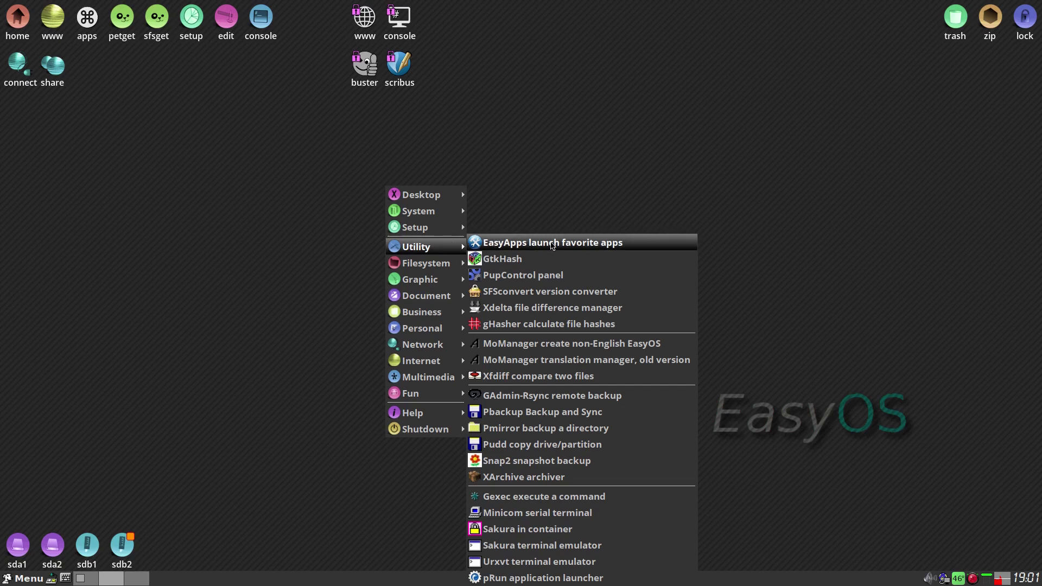
pyautogui.click(552, 243)
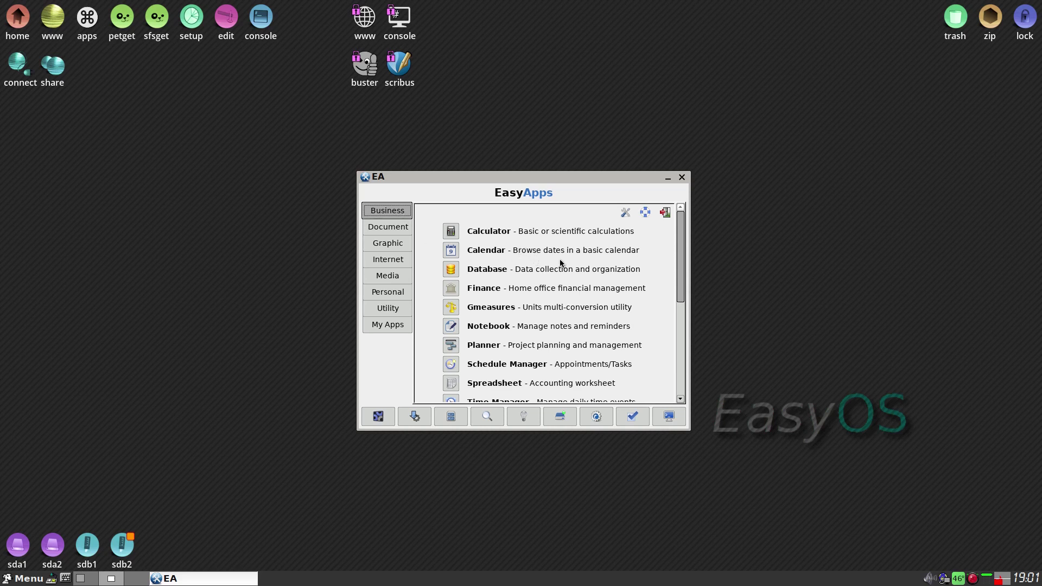
# Scroll the Business apps list down to Time Manager.
pyautogui.scroll(-1, 543, 269)
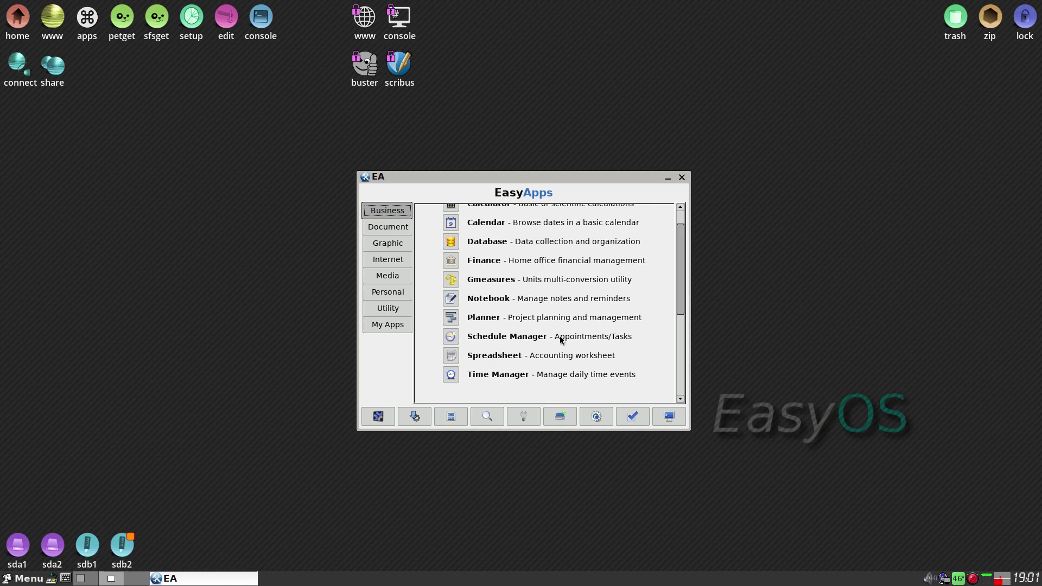
# Open a blank Calc spreadsheet, view About LibreOffice (version 6.1.5.2), then close Calc.
pyautogui.click(451, 357)
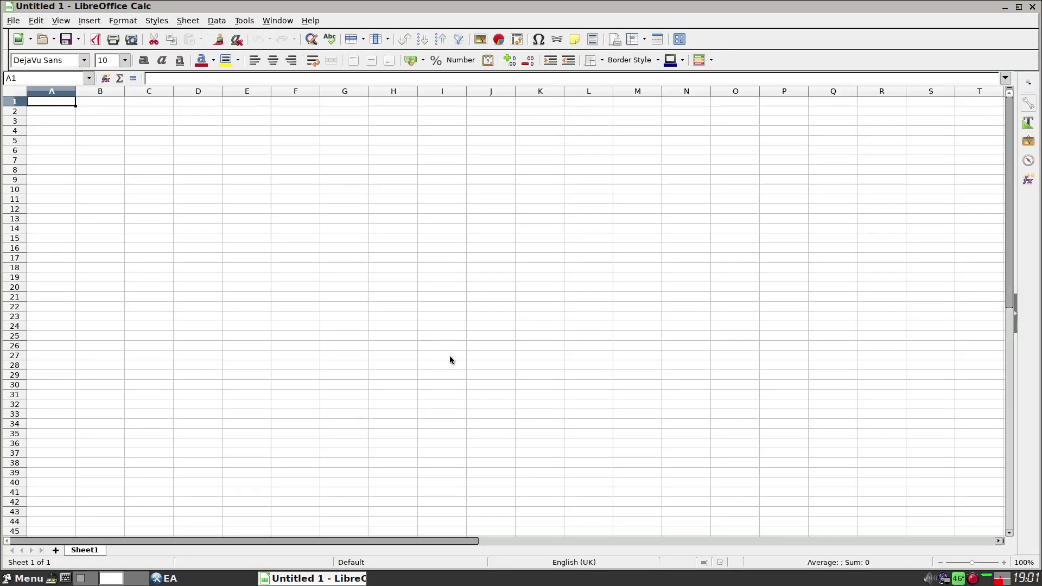
pyautogui.click(310, 20)
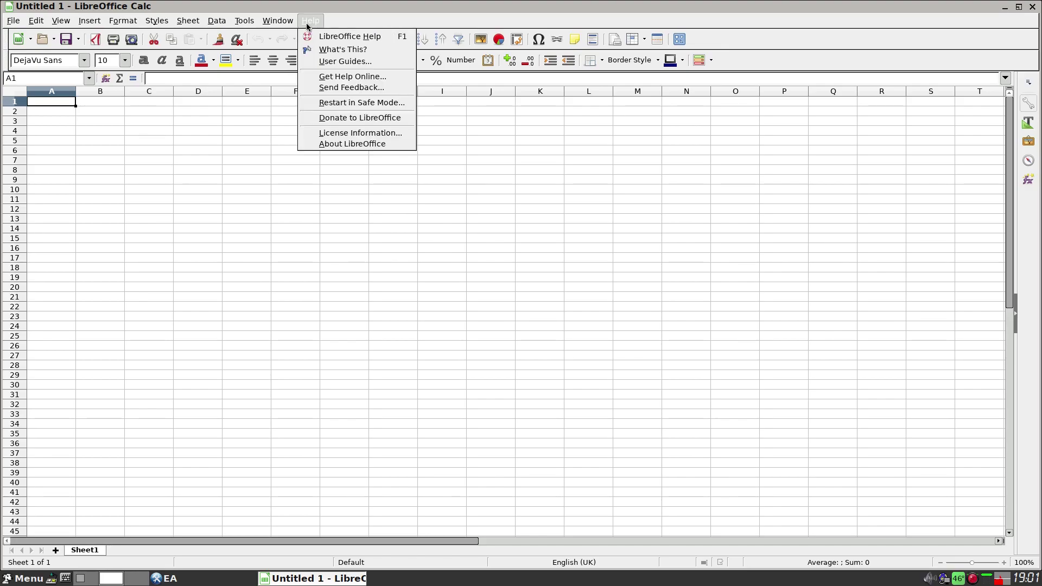
pyautogui.click(336, 144)
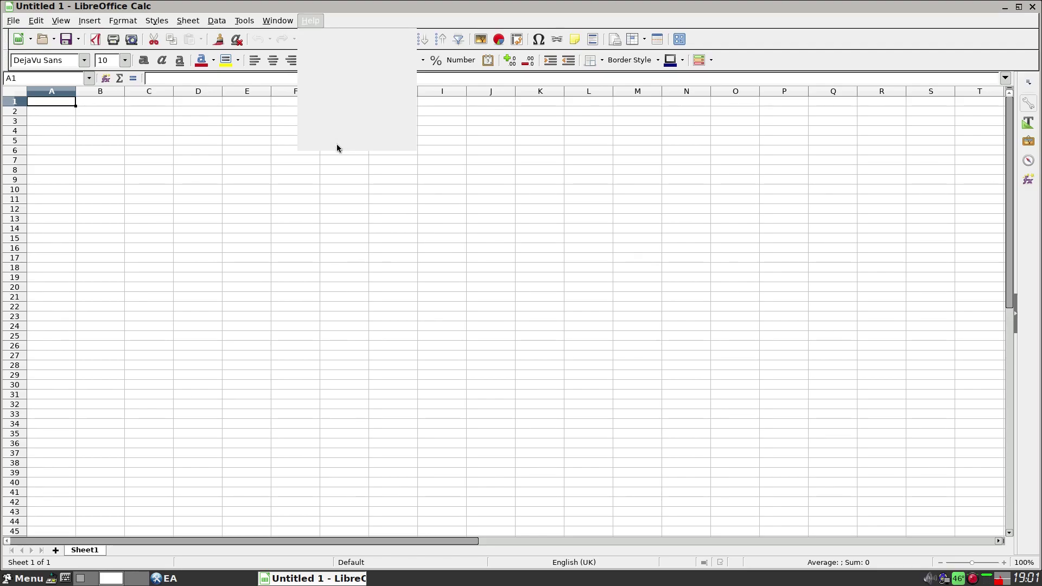
pyautogui.click(514, 296)
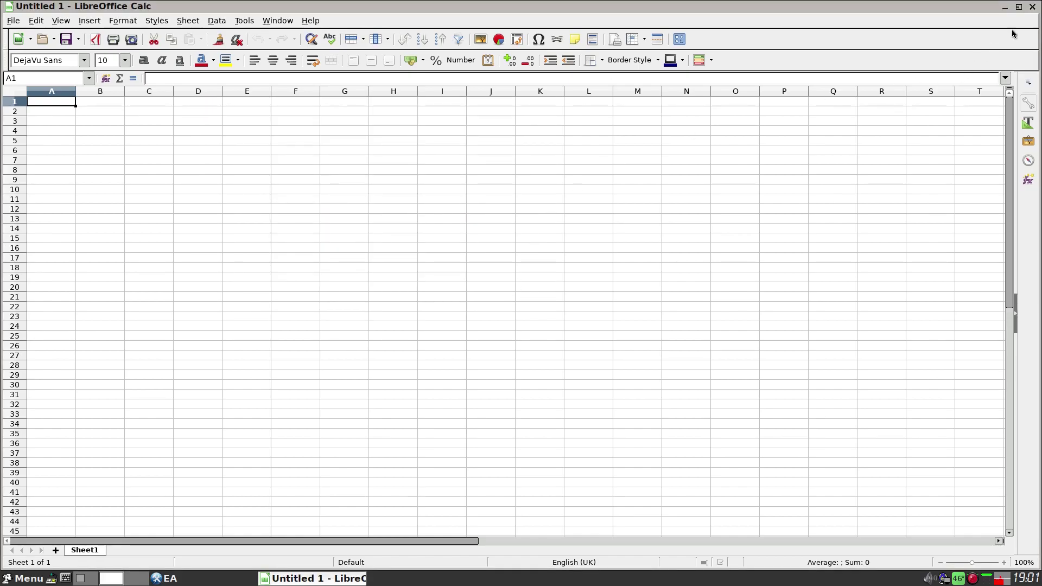
pyautogui.click(1032, 8)
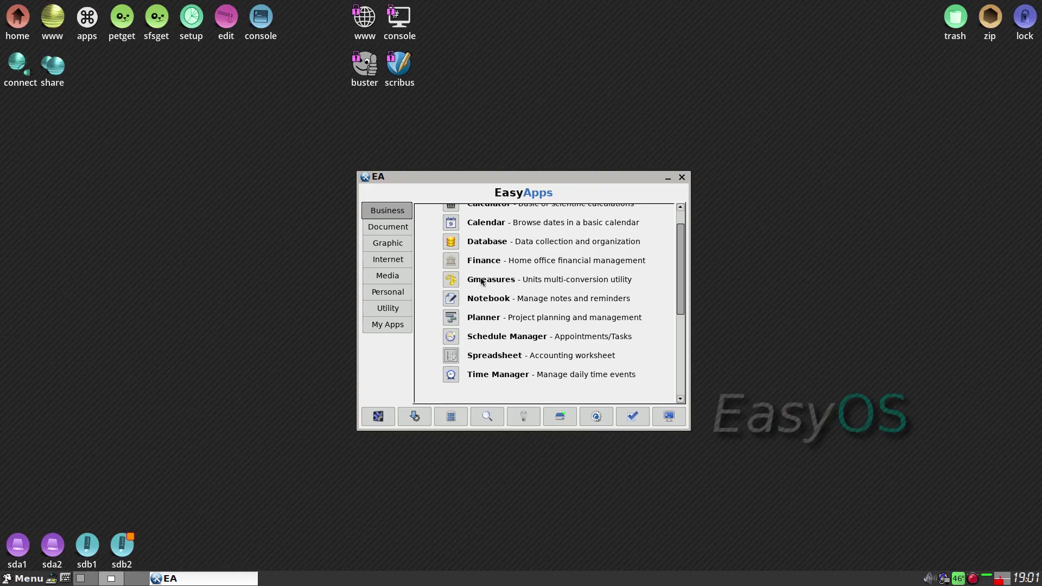
# Show the Document category, then open PeasyPDF v4.1 via PDF Manager and quit it.
pyautogui.click(382, 228)
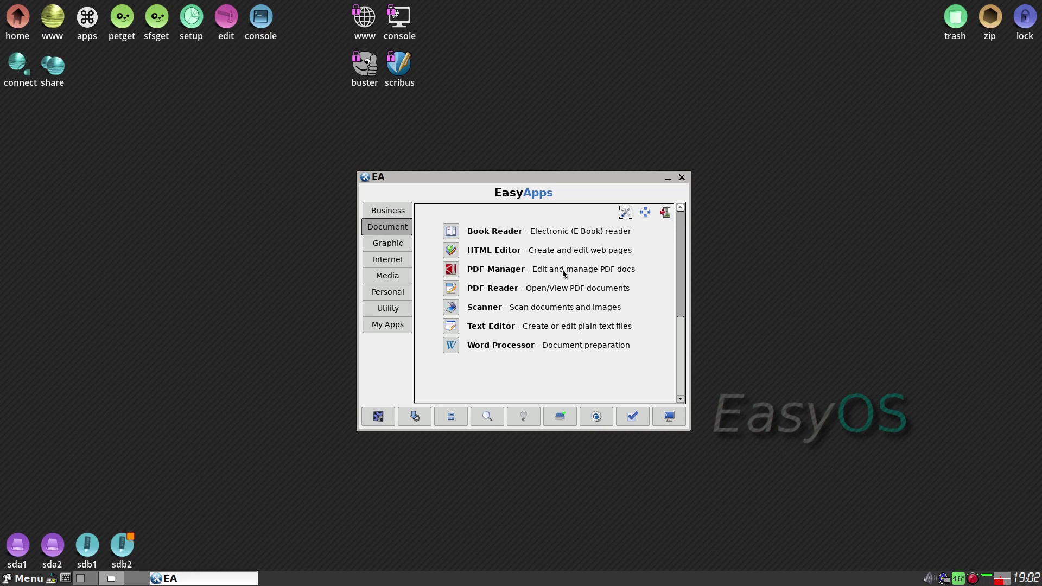
pyautogui.click(451, 270)
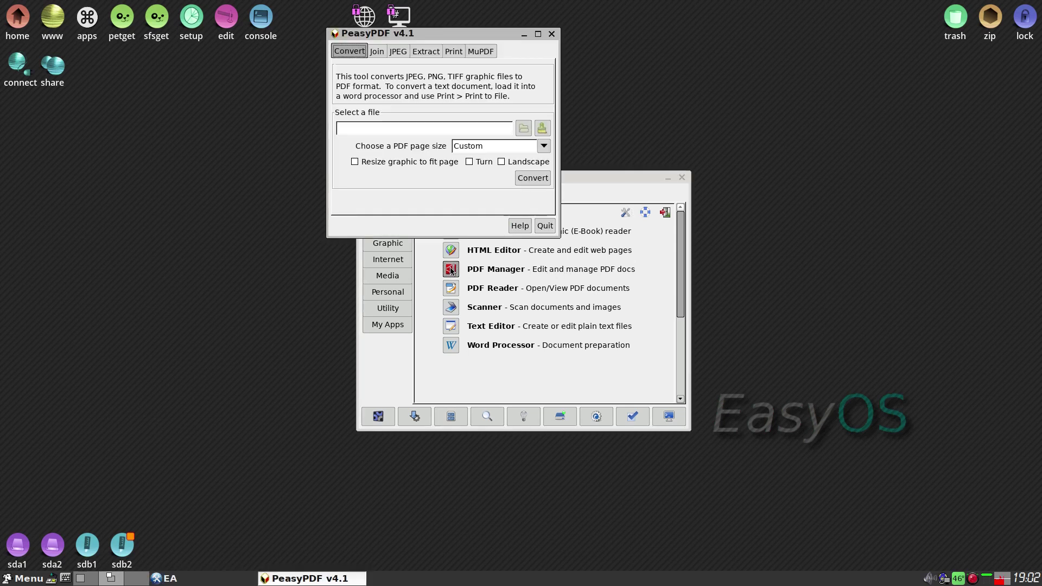
pyautogui.click(544, 226)
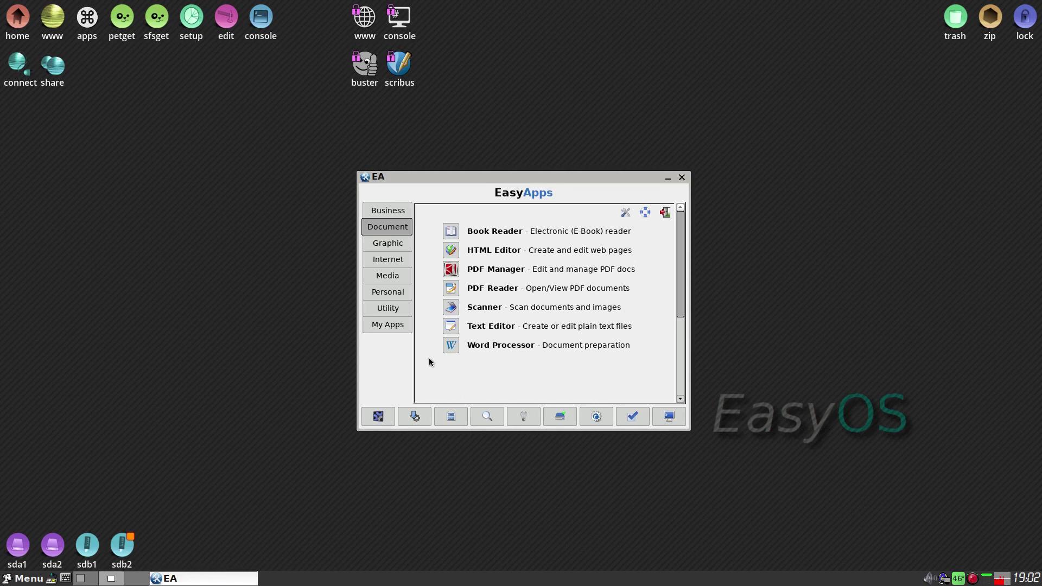
pyautogui.click(451, 345)
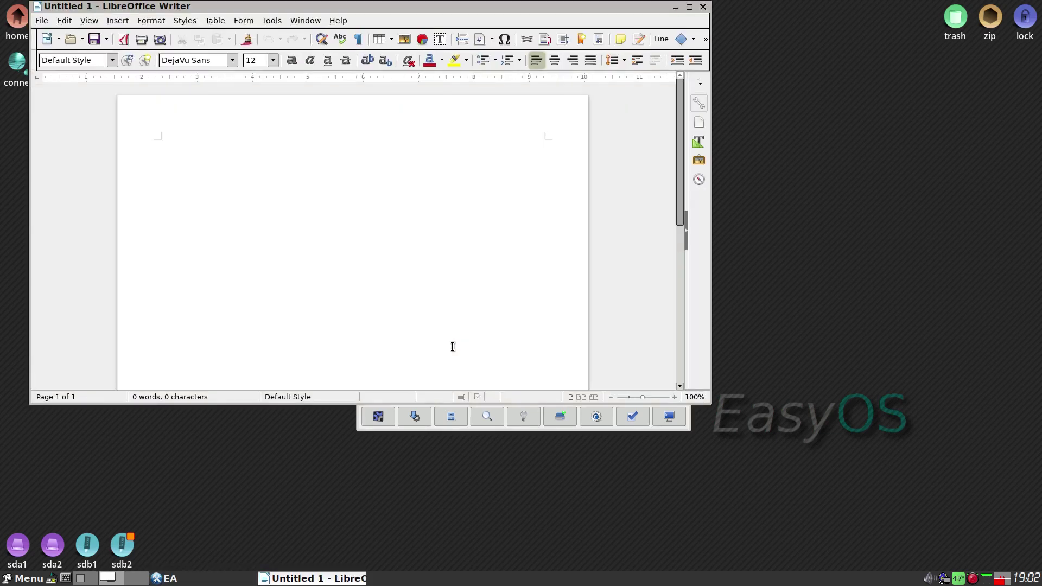
pyautogui.click(690, 8)
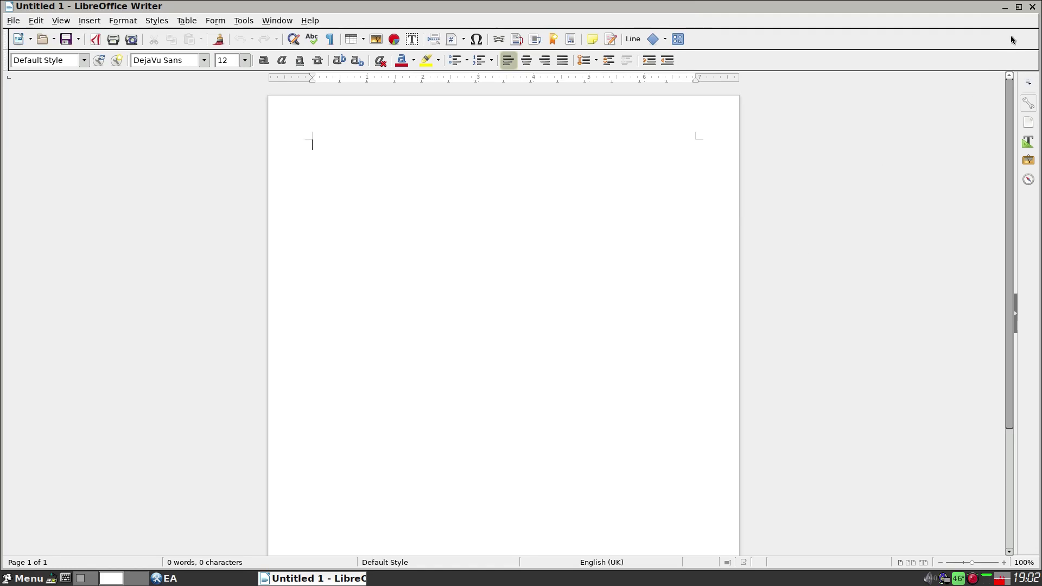
pyautogui.click(1033, 7)
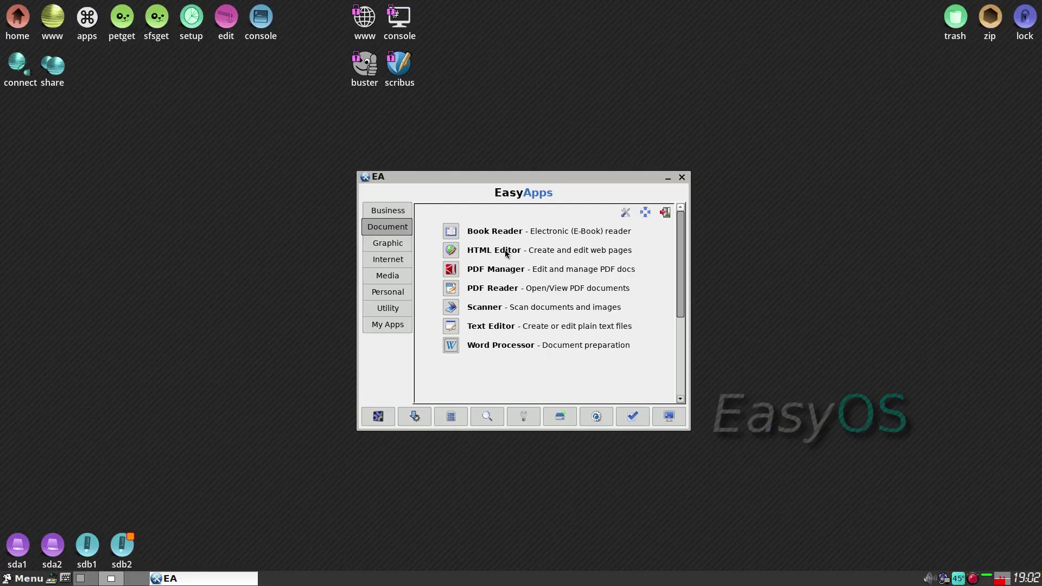
# Open mtPaint from the Graphic apps, move its Settings Toolbar, close it, and launch ScreenShot.
pyautogui.click(391, 245)
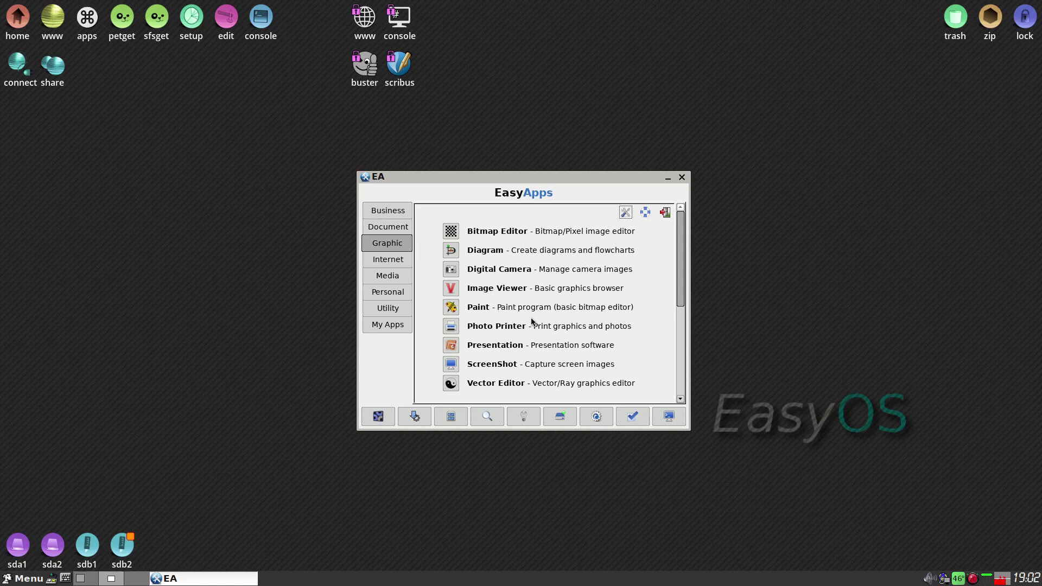
pyautogui.click(450, 308)
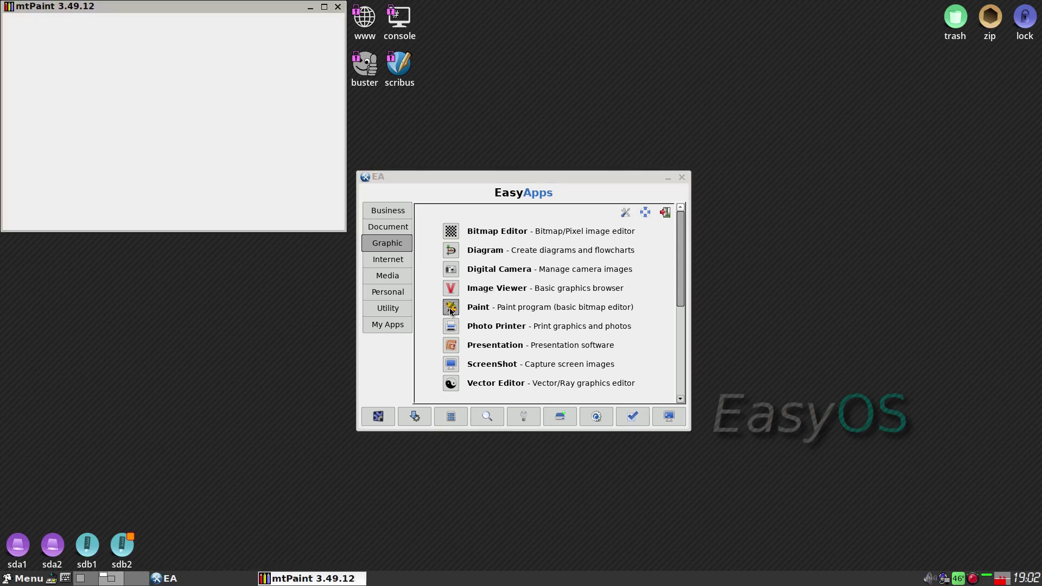
pyautogui.moveTo(95, 8); pyautogui.dragTo(638, 44)
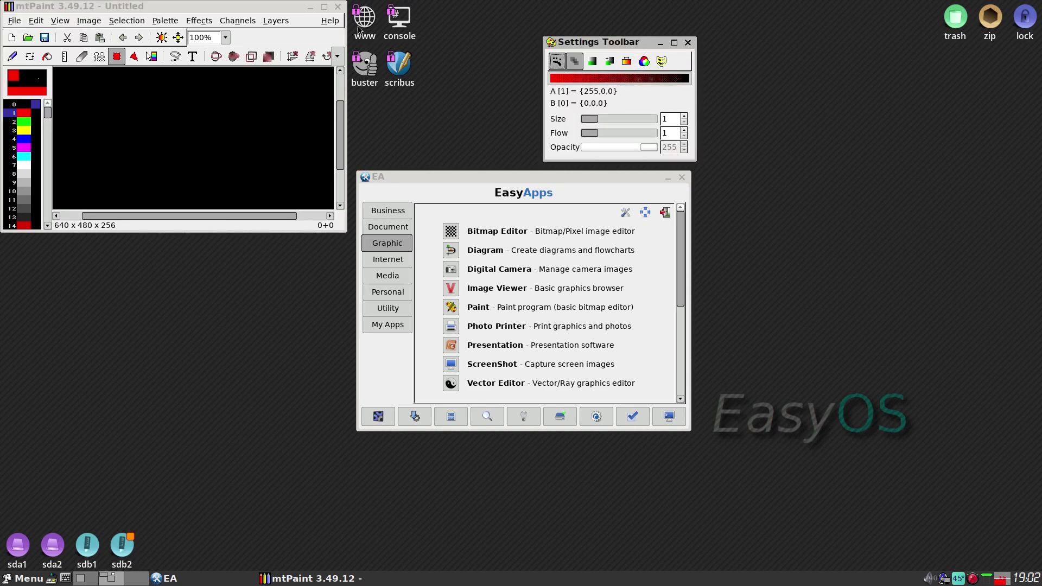
pyautogui.click(337, 6)
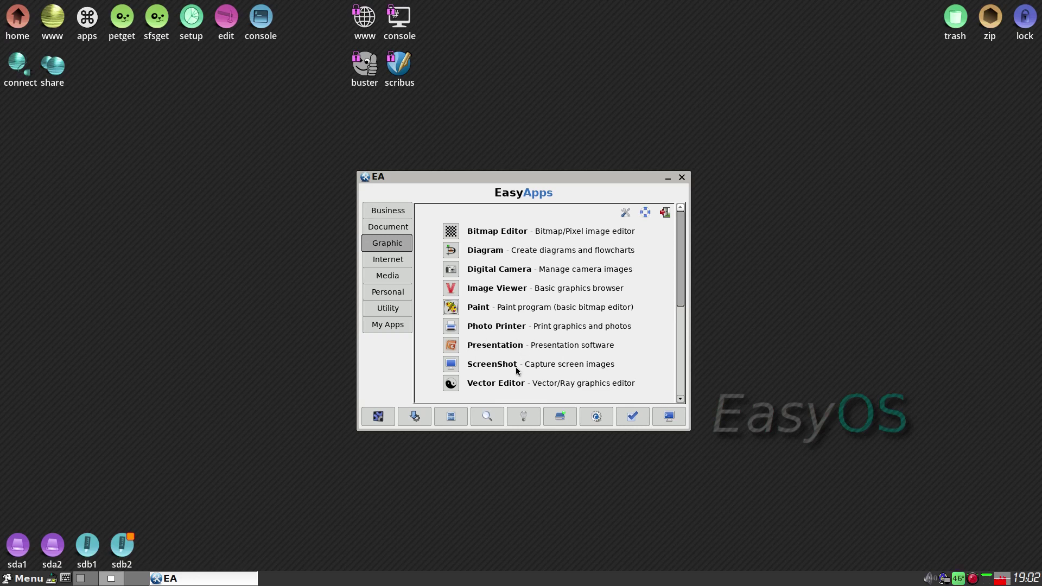
pyautogui.click(454, 366)
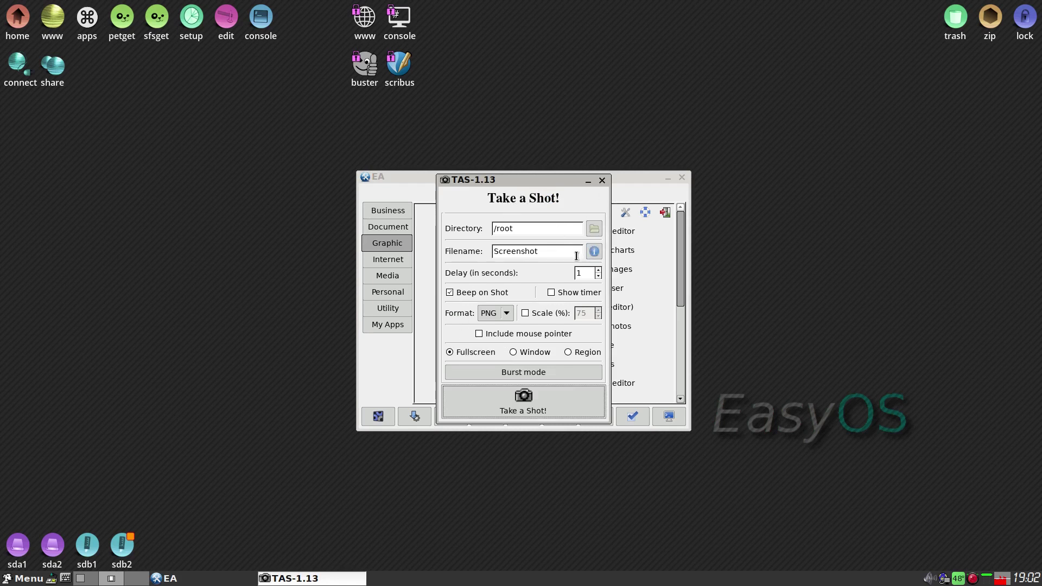
# Take a fullscreen shot saved as /root/Screenshot.png, quit the preview, and list Internet apps.
pyautogui.click(521, 403)
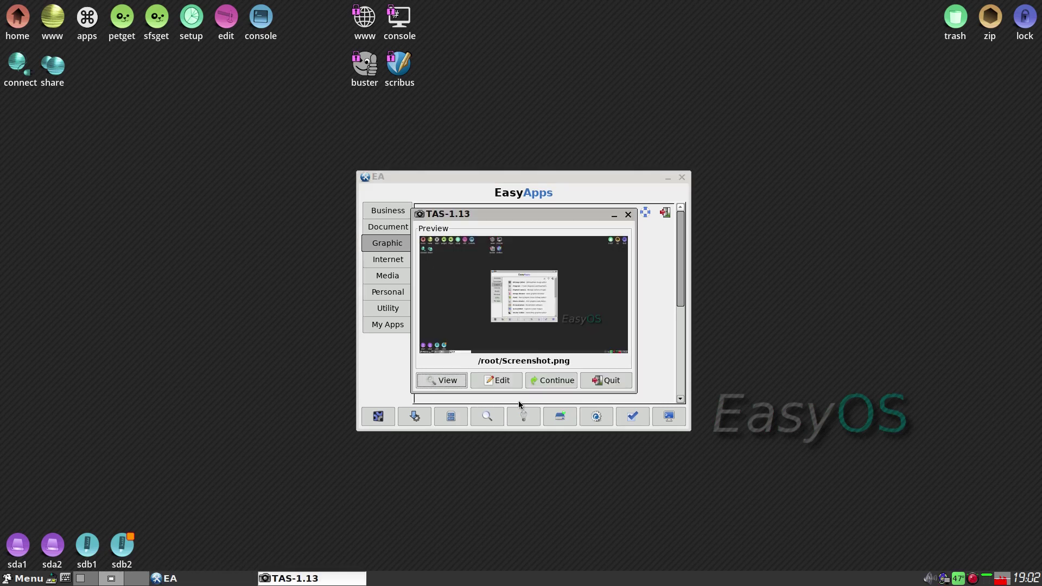
pyautogui.click(606, 382)
pyautogui.click(388, 262)
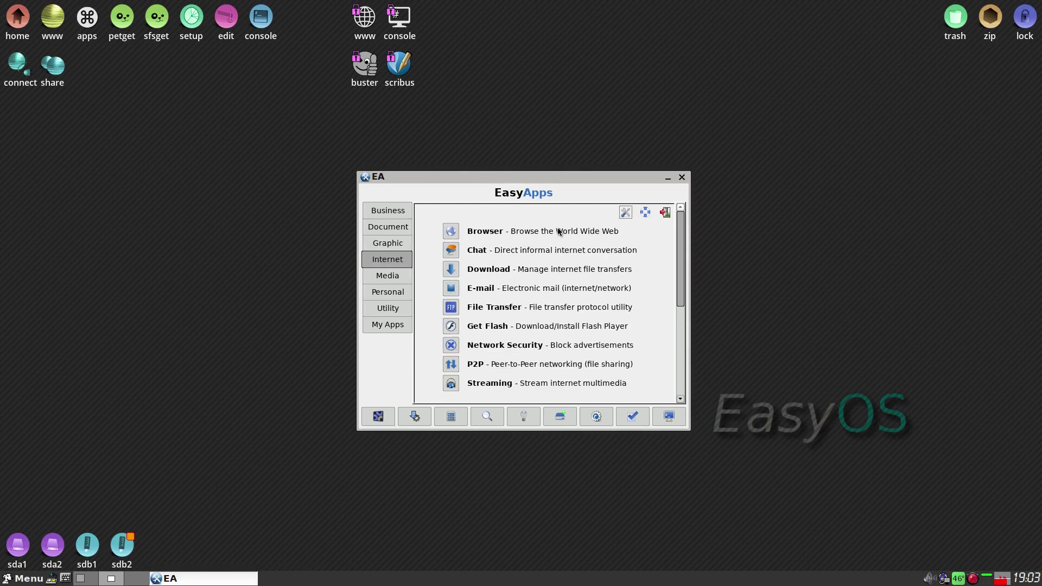
# Browse the Media, Personal, Utility and My Apps categories, then launch PupControl.
pyautogui.click(402, 278)
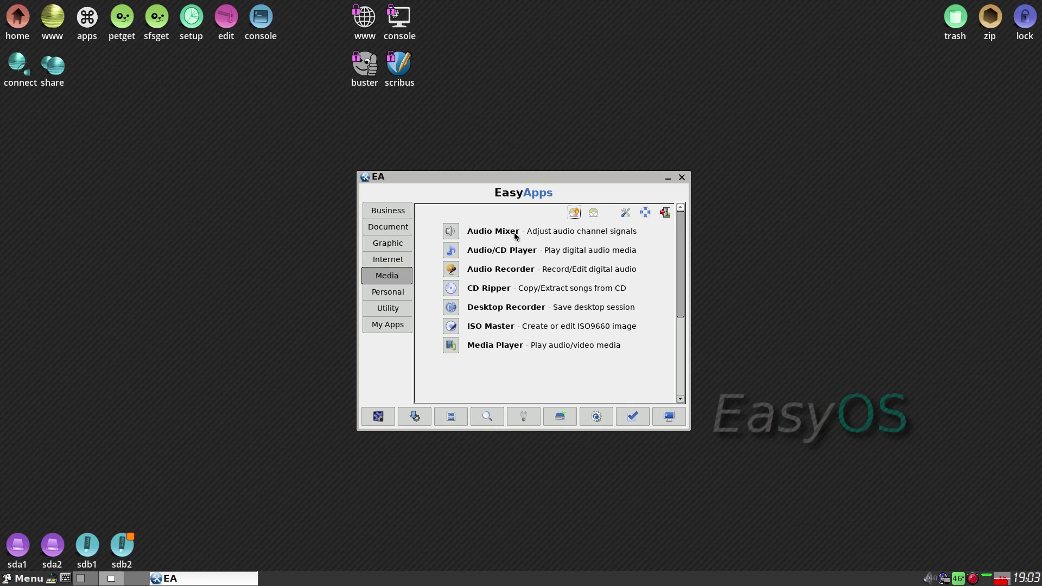
pyautogui.click(394, 295)
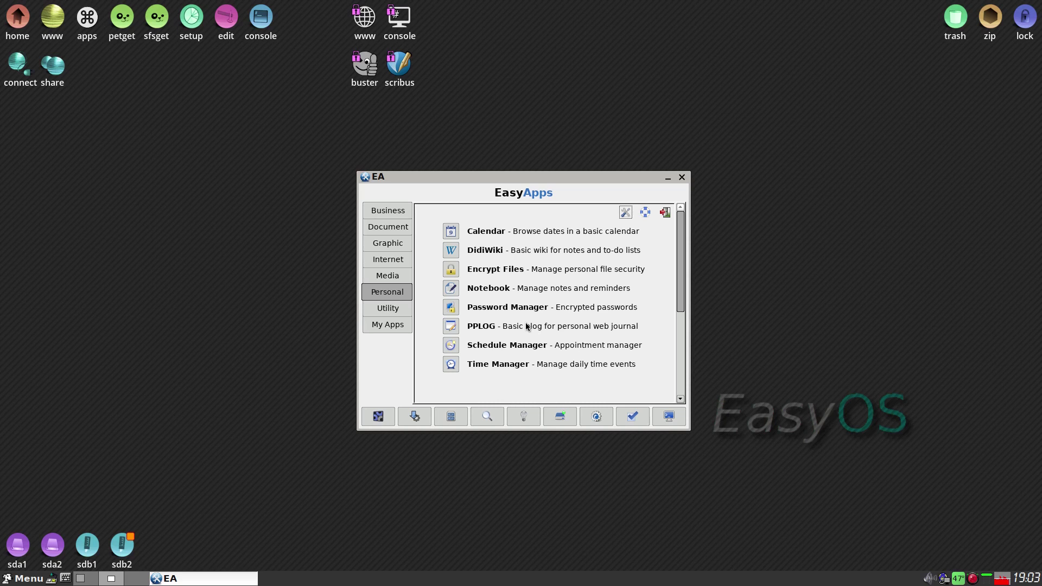
pyautogui.click(382, 309)
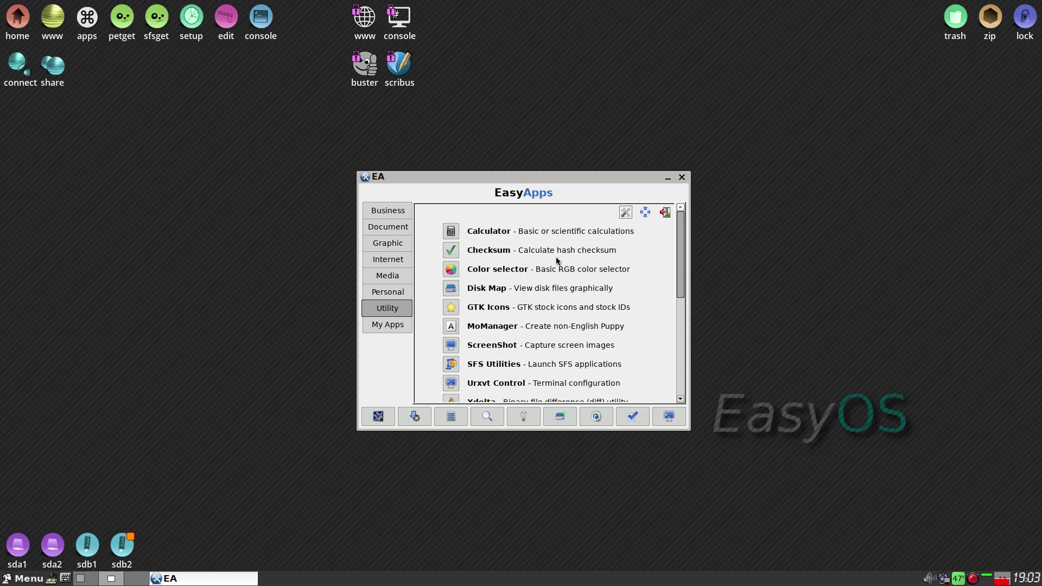
pyautogui.scroll(-3, 560, 261)
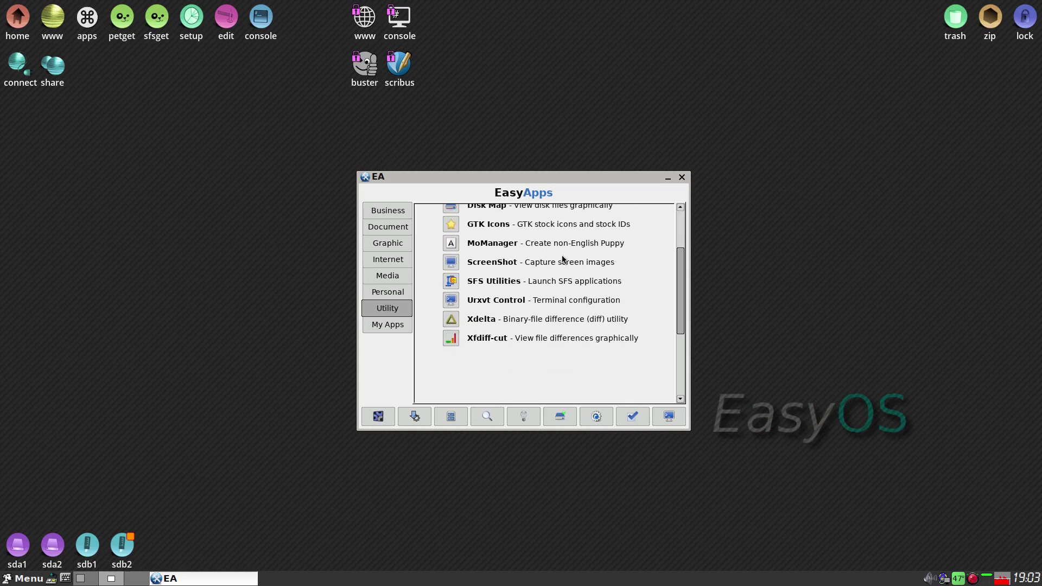
pyautogui.click(396, 327)
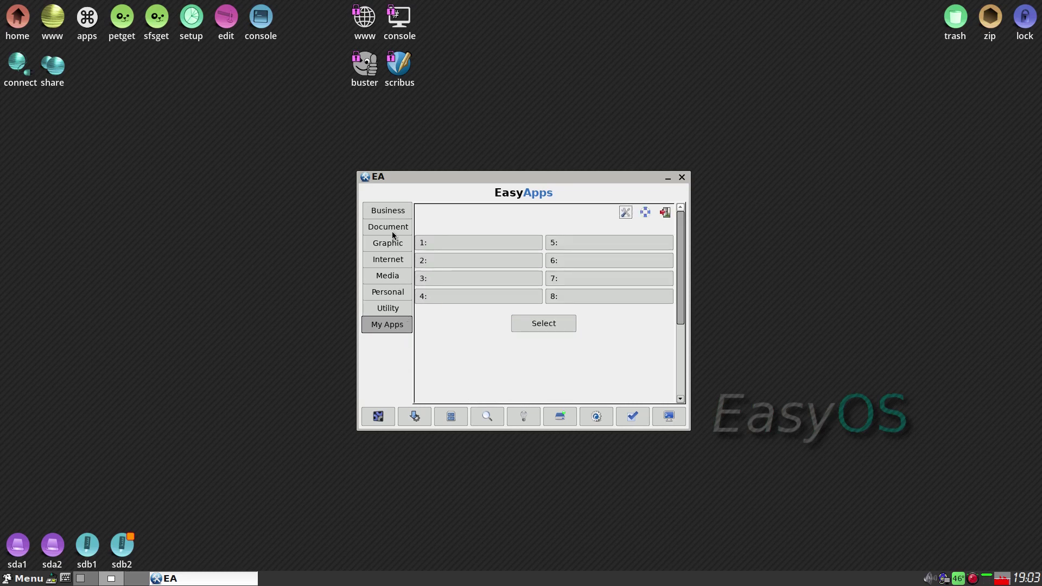
pyautogui.click(380, 419)
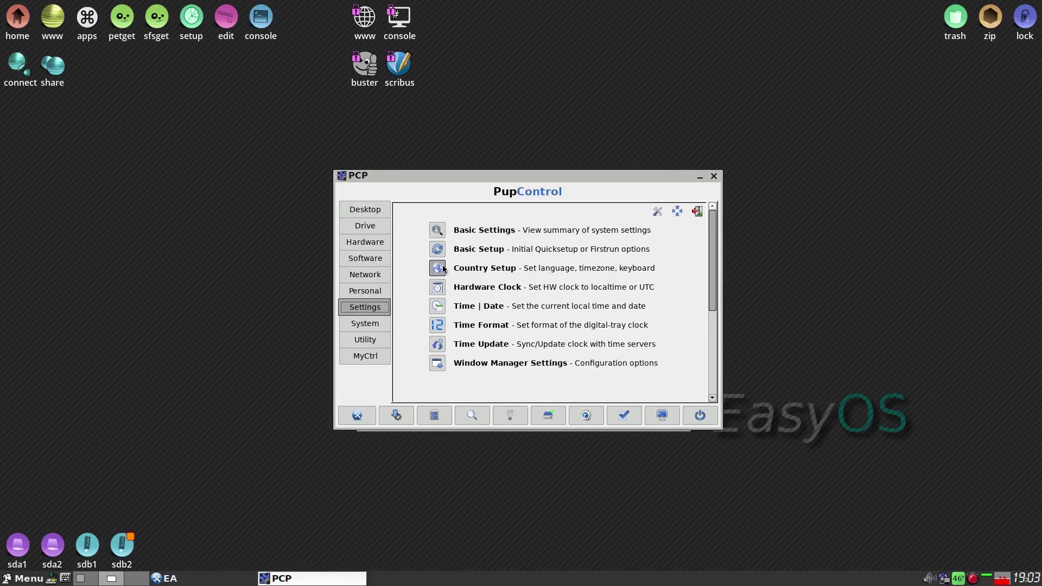
# Look through PupControl's Desktop, Hardware and Software tool lists, then close PupControl.
pyautogui.click(365, 210)
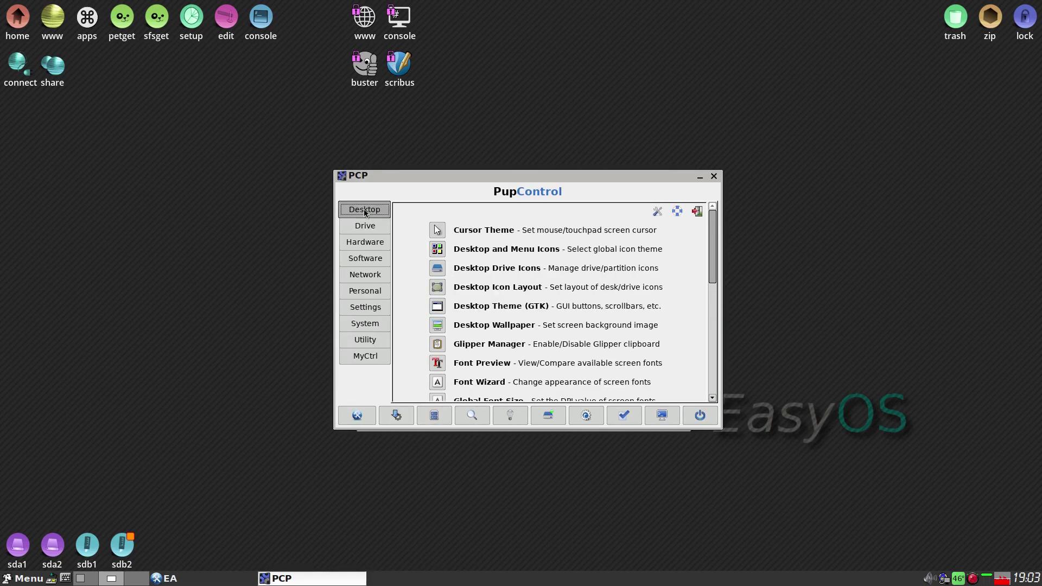
pyautogui.scroll(-3, 564, 260)
pyautogui.scroll(-1, 565, 259)
pyautogui.scroll(4, 542, 262)
pyautogui.click(365, 246)
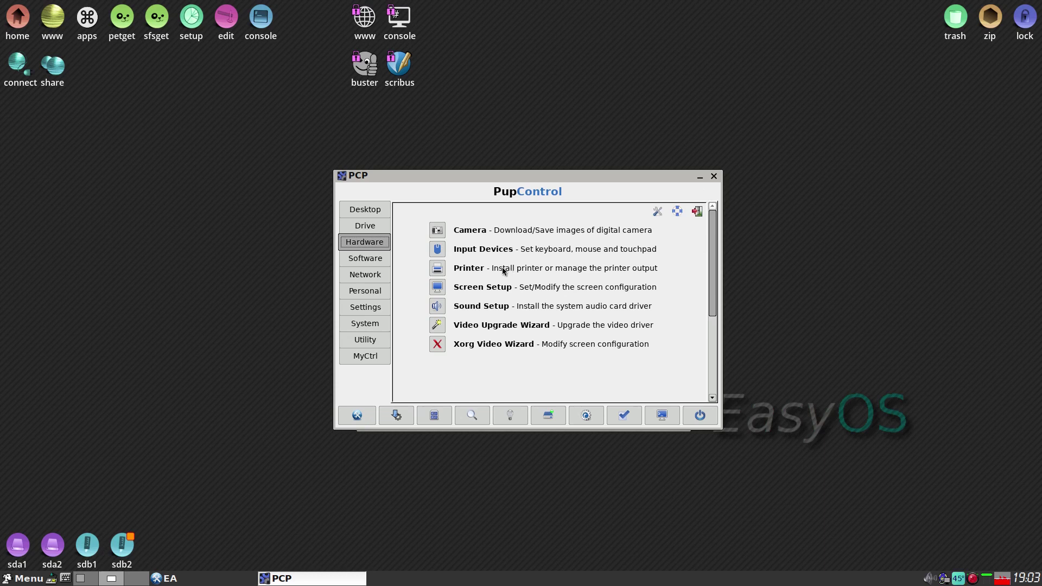
pyautogui.click(378, 264)
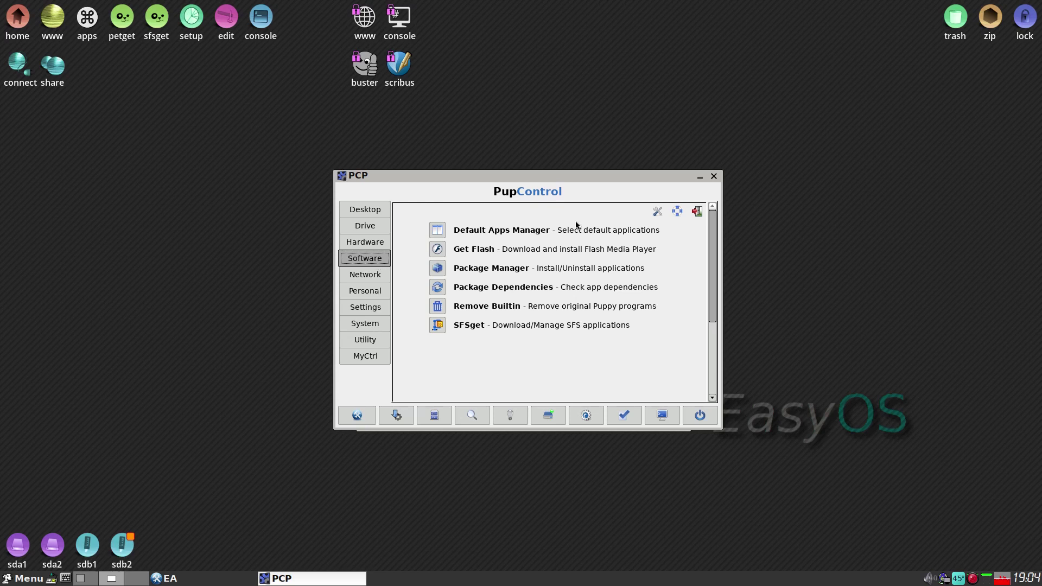
pyautogui.click(713, 176)
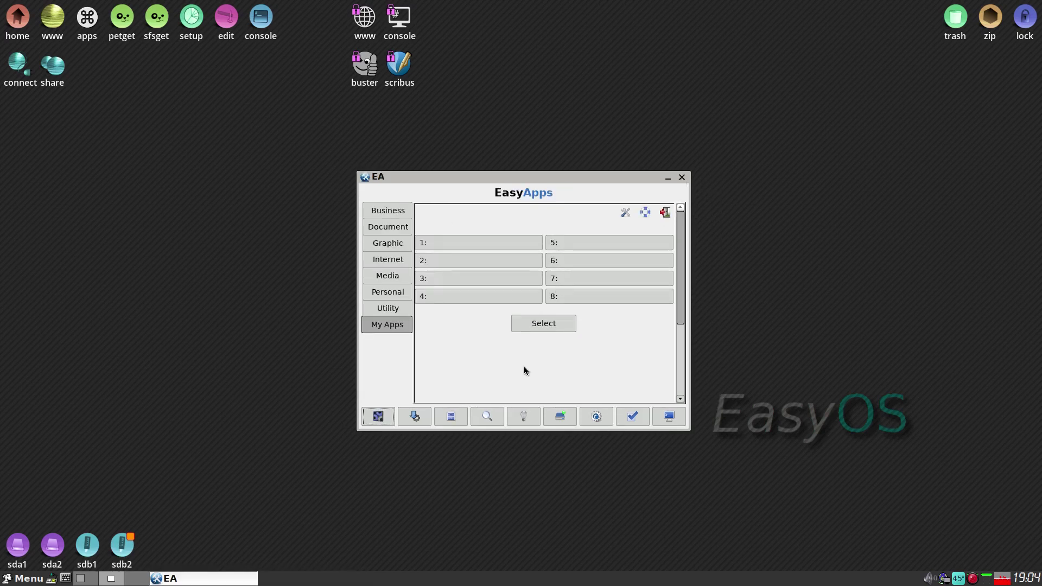
# Launch and close XArchive, the ROX-Filer root folder, and PupSysInfo in turn.
pyautogui.click(415, 418)
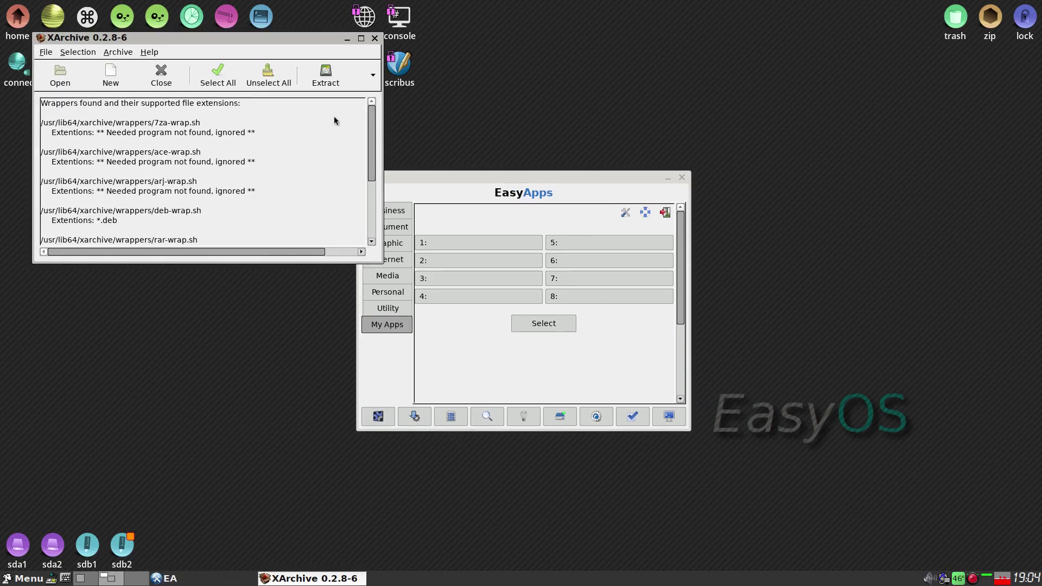
pyautogui.click(375, 38)
pyautogui.click(453, 422)
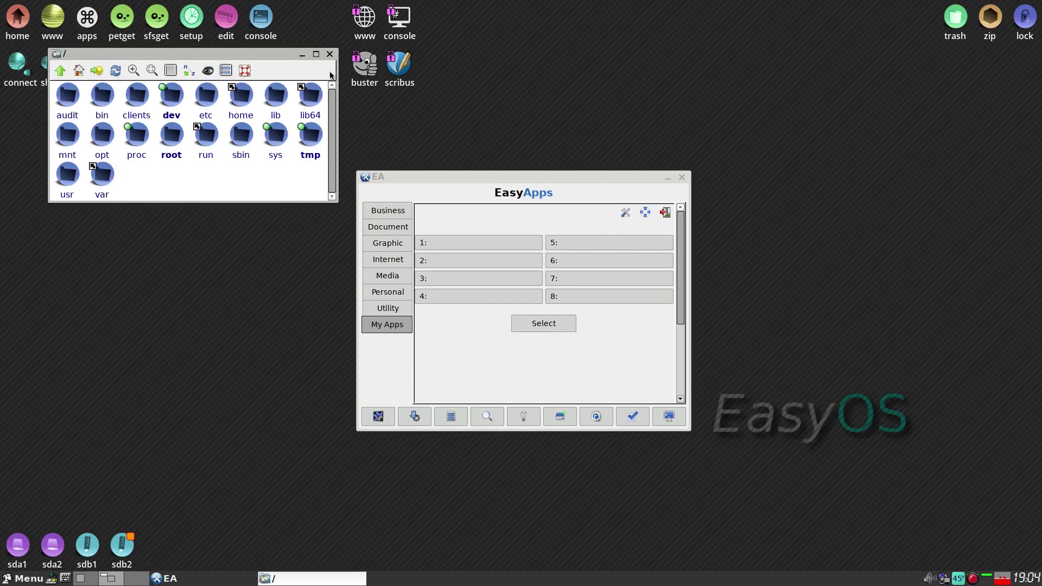
pyautogui.click(328, 55)
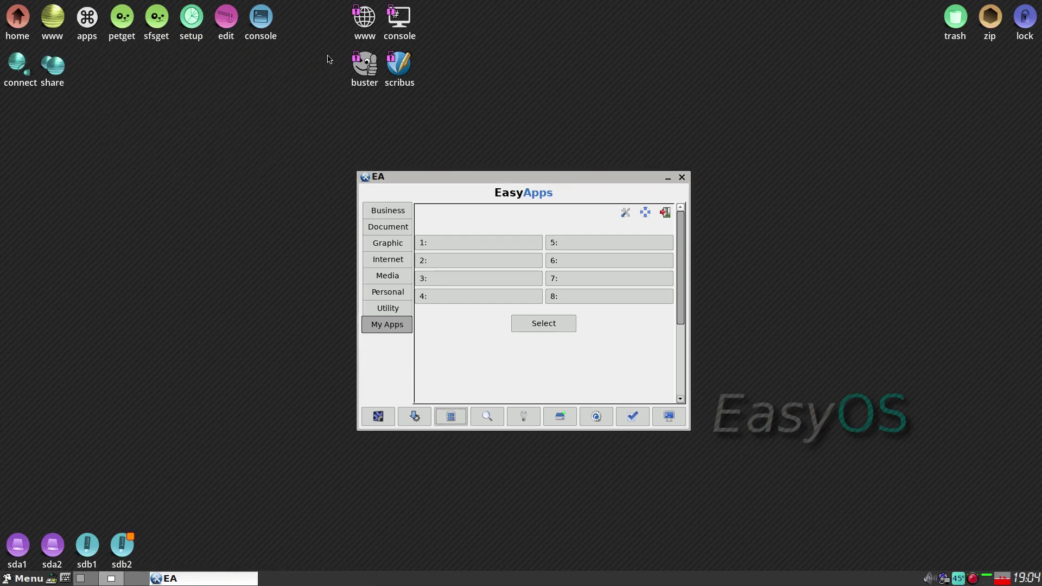
pyautogui.click(492, 422)
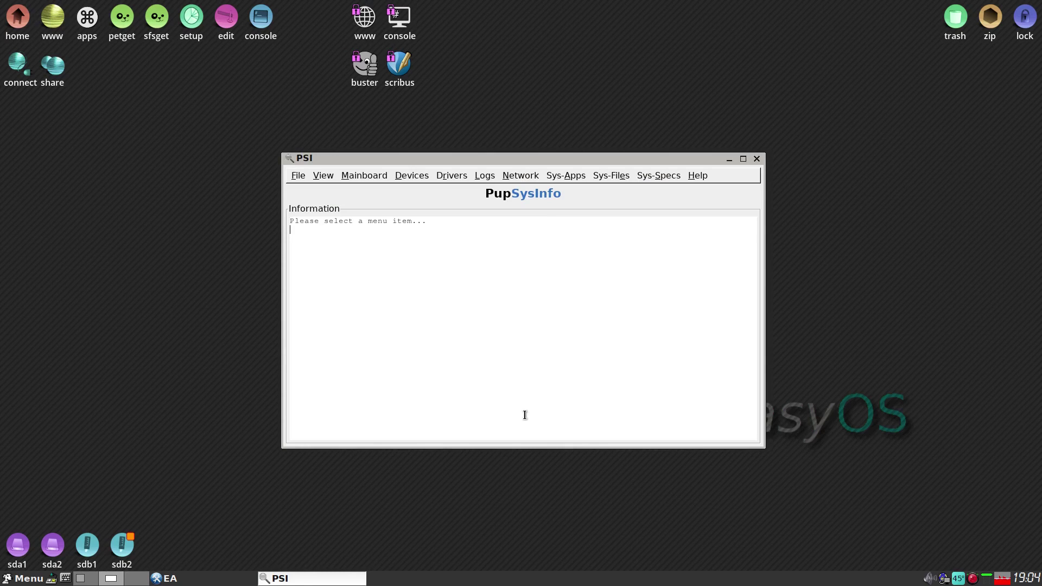
pyautogui.click(756, 160)
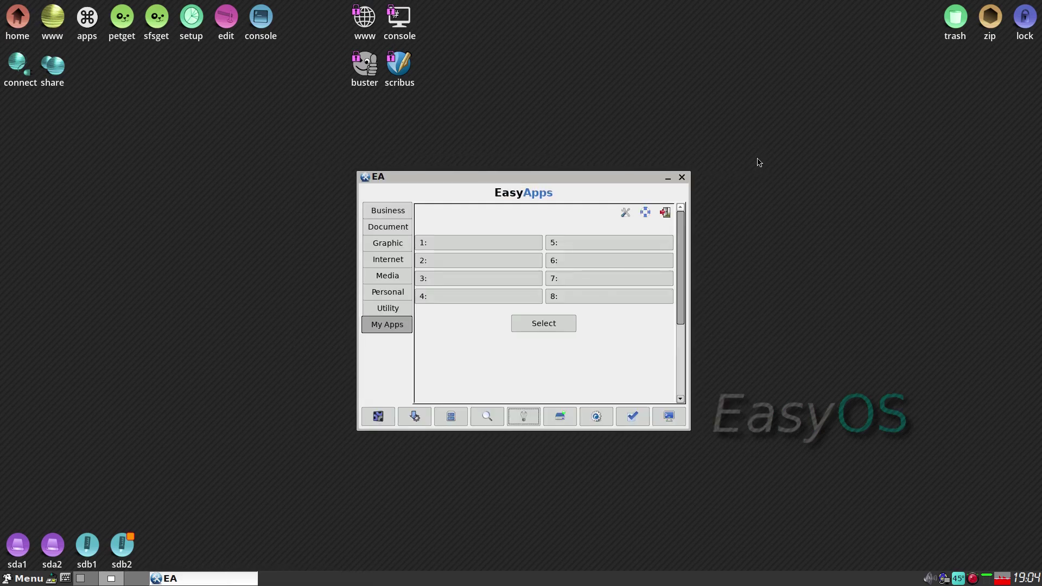
# Launch and close pRun and the htop monitor, then close EasyApps.
pyautogui.click(599, 419)
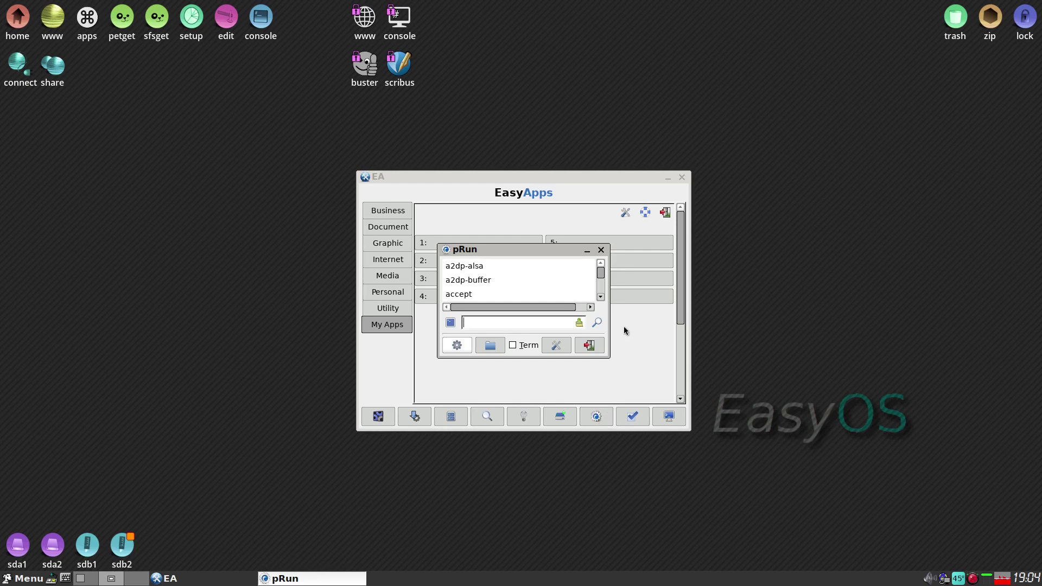
pyautogui.click(602, 250)
pyautogui.click(629, 419)
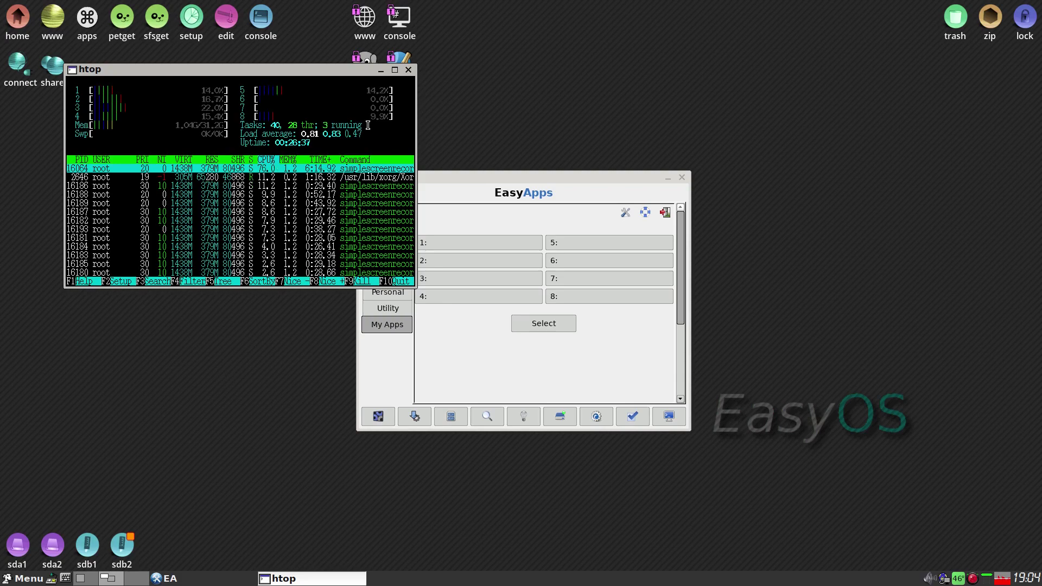
pyautogui.click(409, 72)
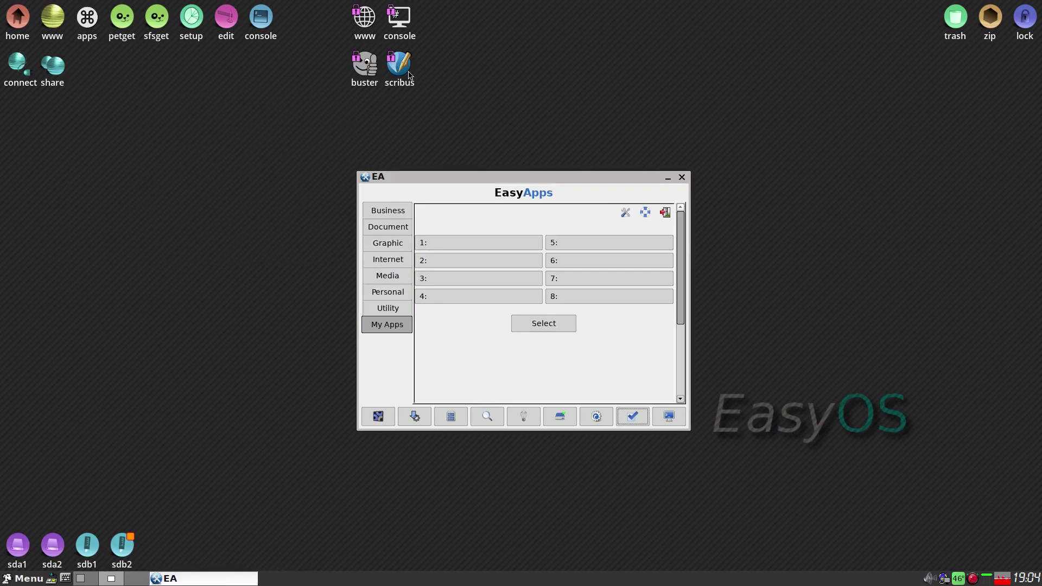
pyautogui.click(682, 177)
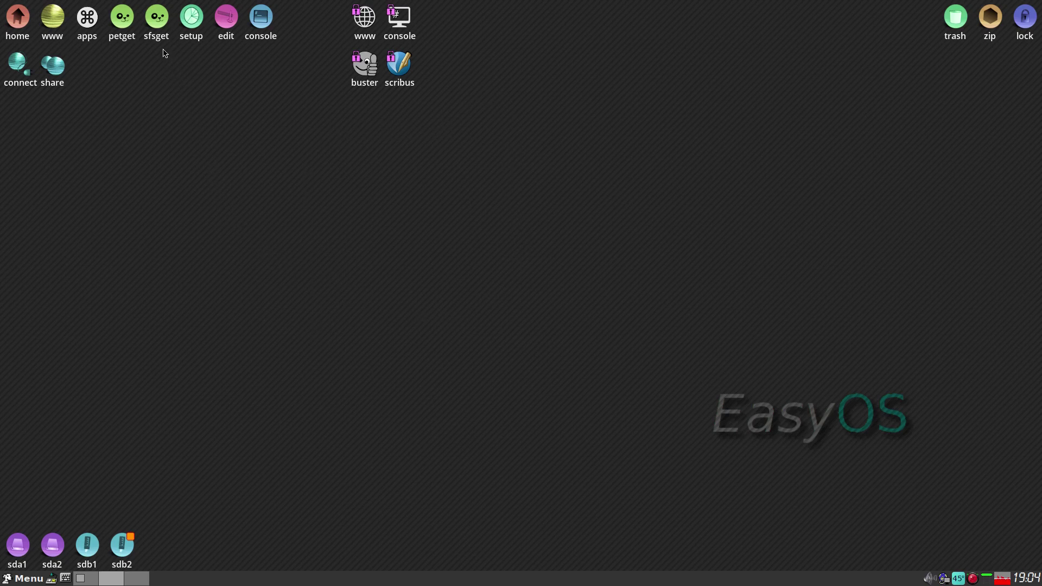
# Start sfsget from the desktop, select the ftp.nluug.nl repository URL, and browse its SFS packages.
pyautogui.click(158, 21)
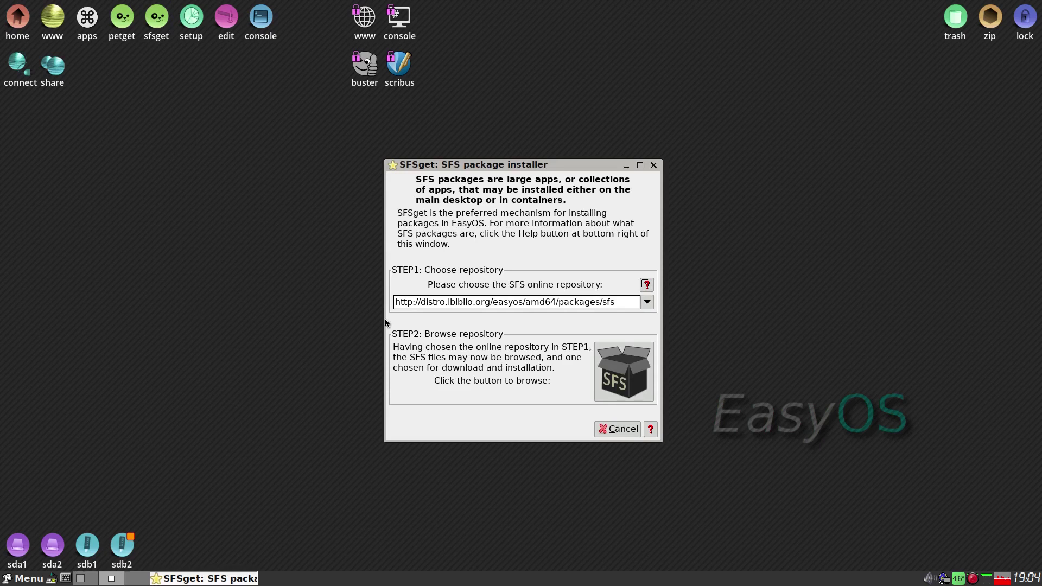
pyautogui.click(622, 385)
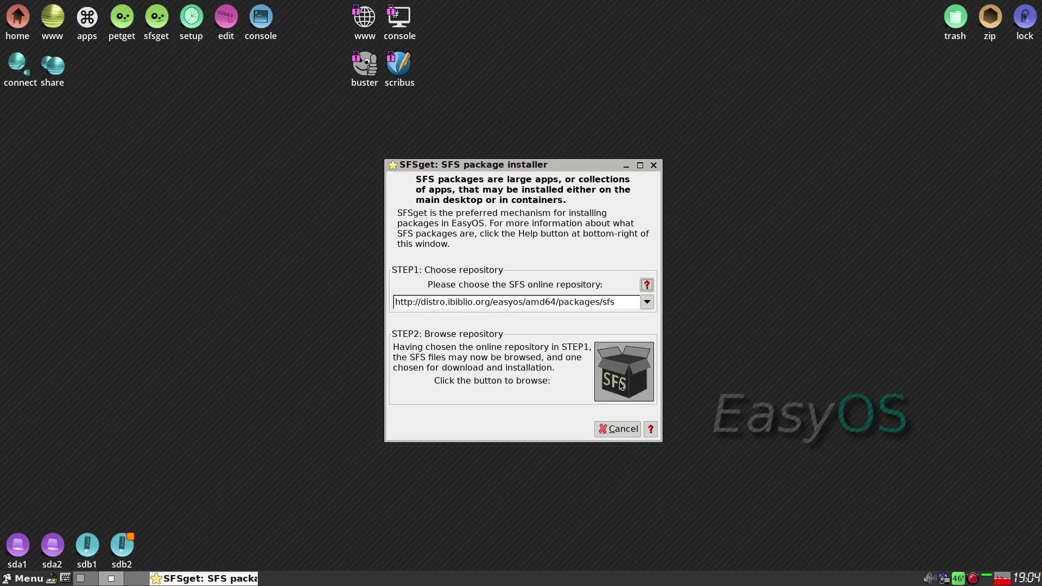
pyautogui.click(647, 301)
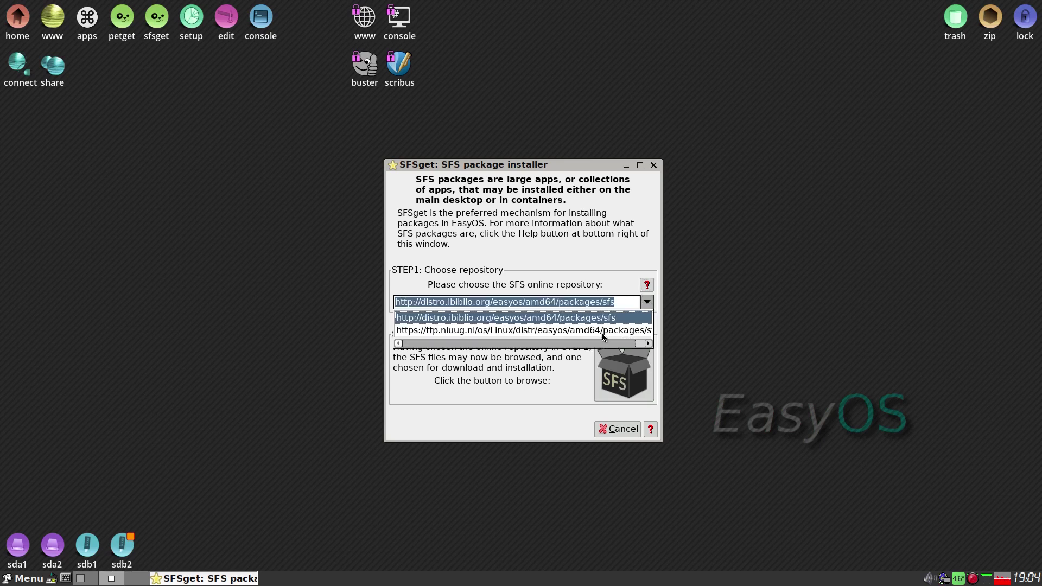
pyautogui.click(561, 331)
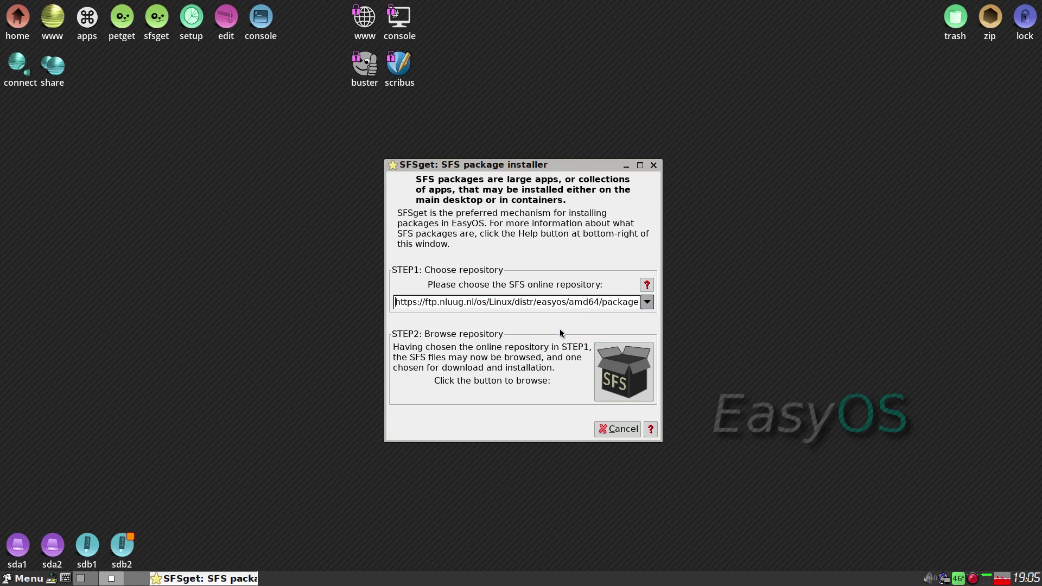
pyautogui.click(617, 378)
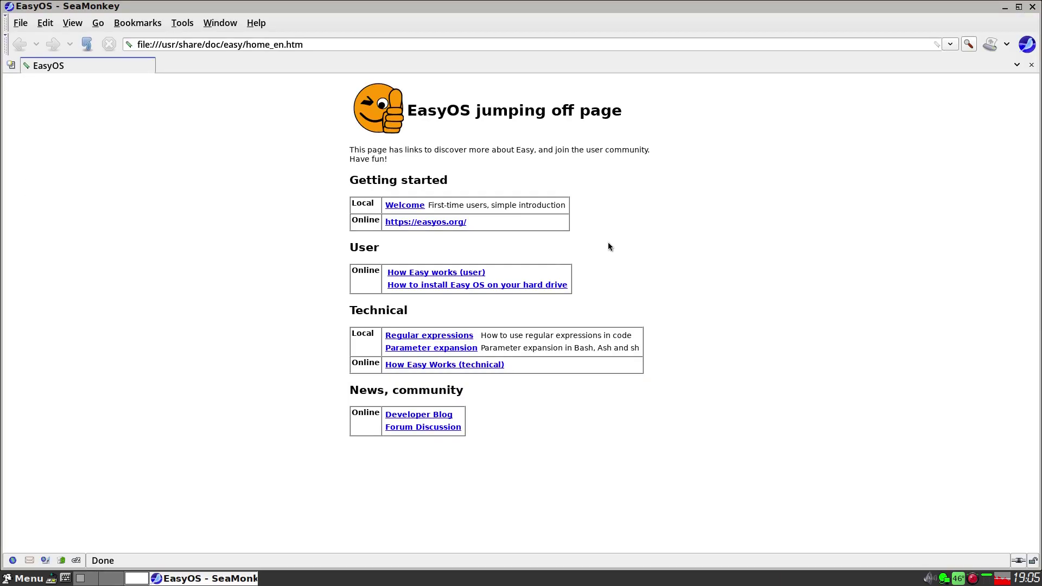
pyautogui.click(434, 275)
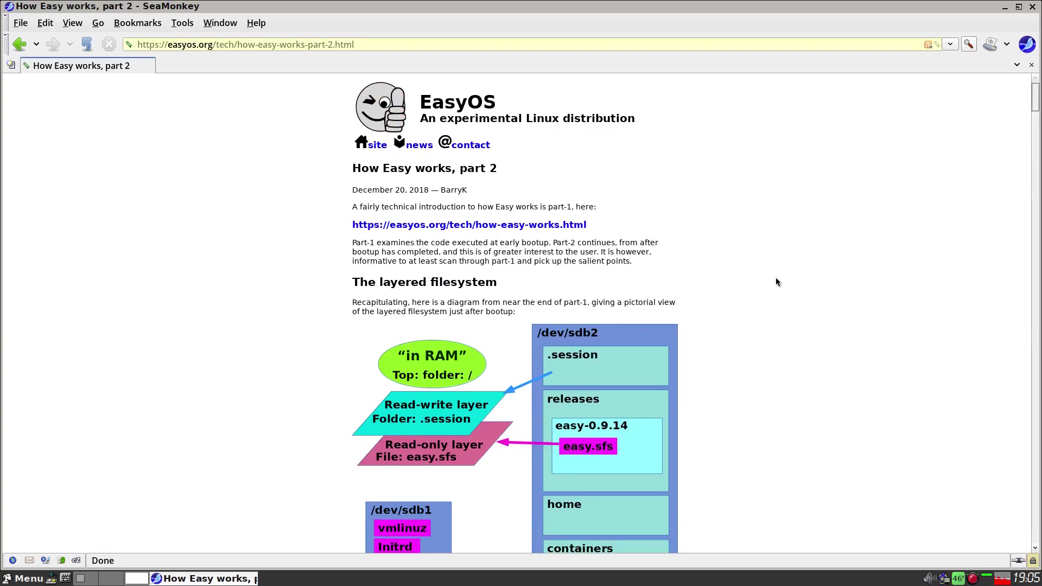
pyautogui.scroll(-3, 777, 282)
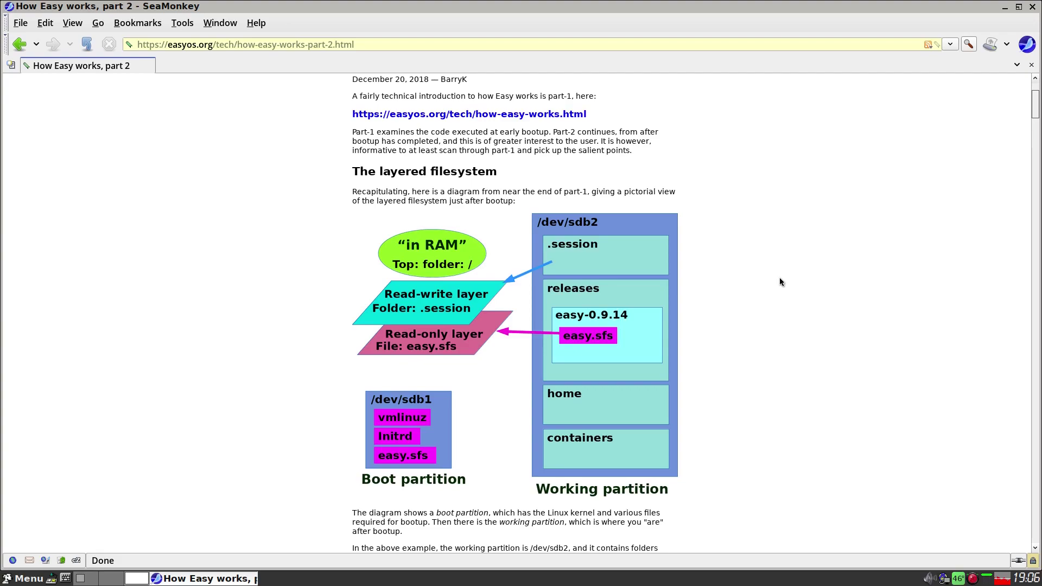
pyautogui.scroll(-3, 780, 281)
pyautogui.scroll(-8, 779, 281)
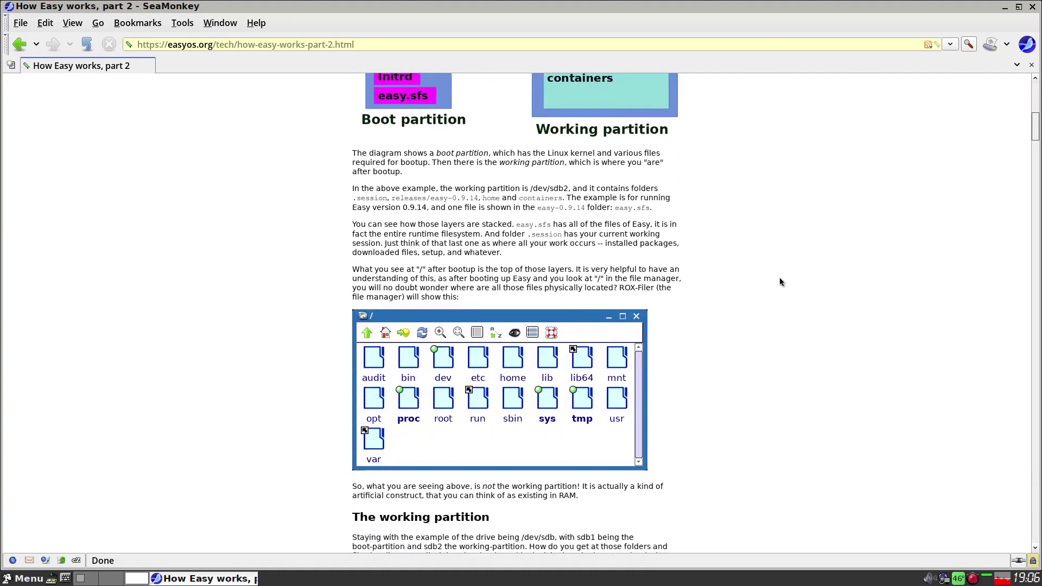
pyautogui.scroll(11, 780, 282)
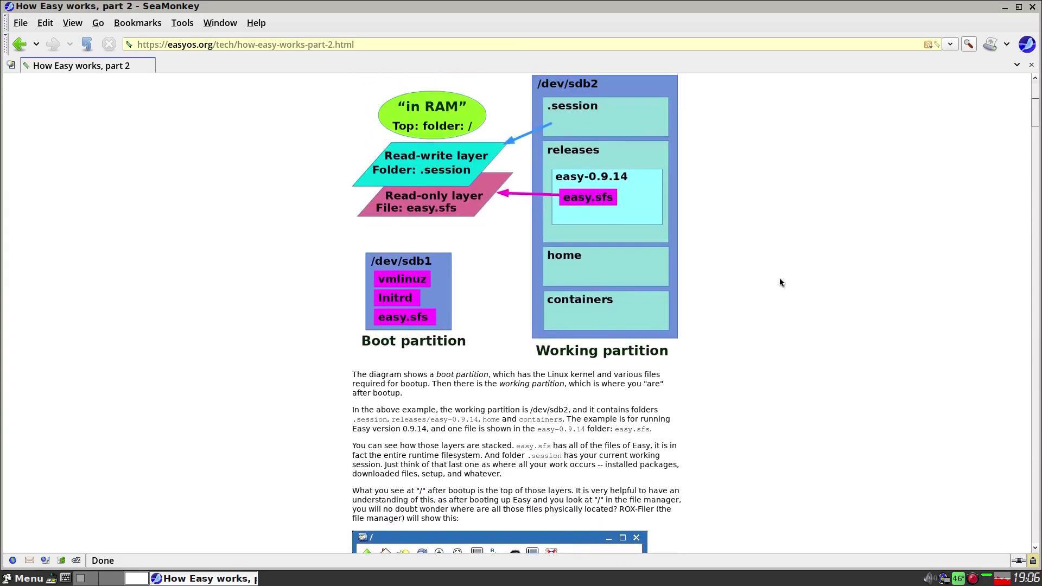
pyautogui.click(19, 44)
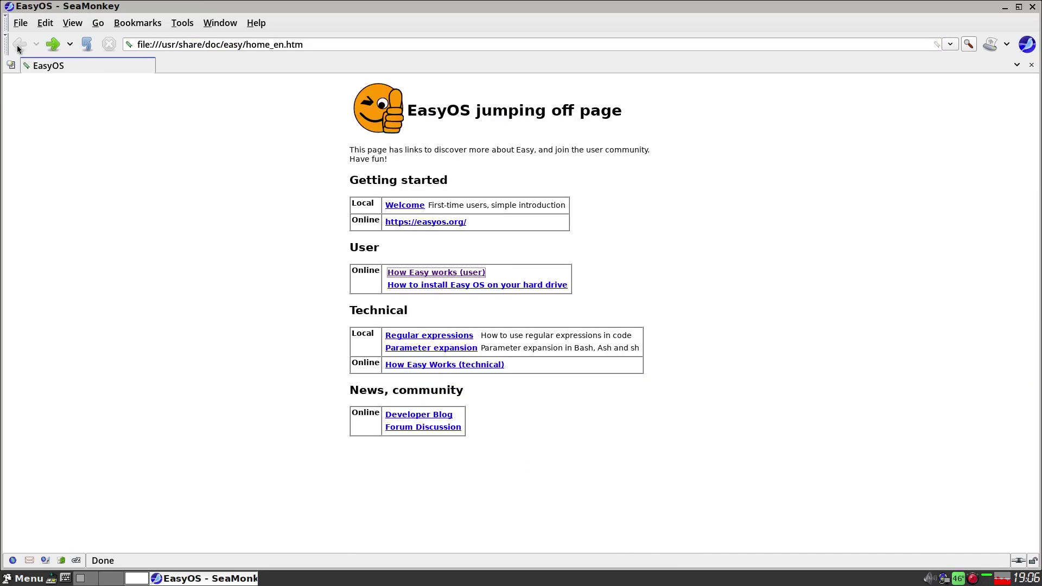
# Go to easyos.org, scroll through 'How and why EasyOS is different', then close SeaMonkey.
pyautogui.click(438, 224)
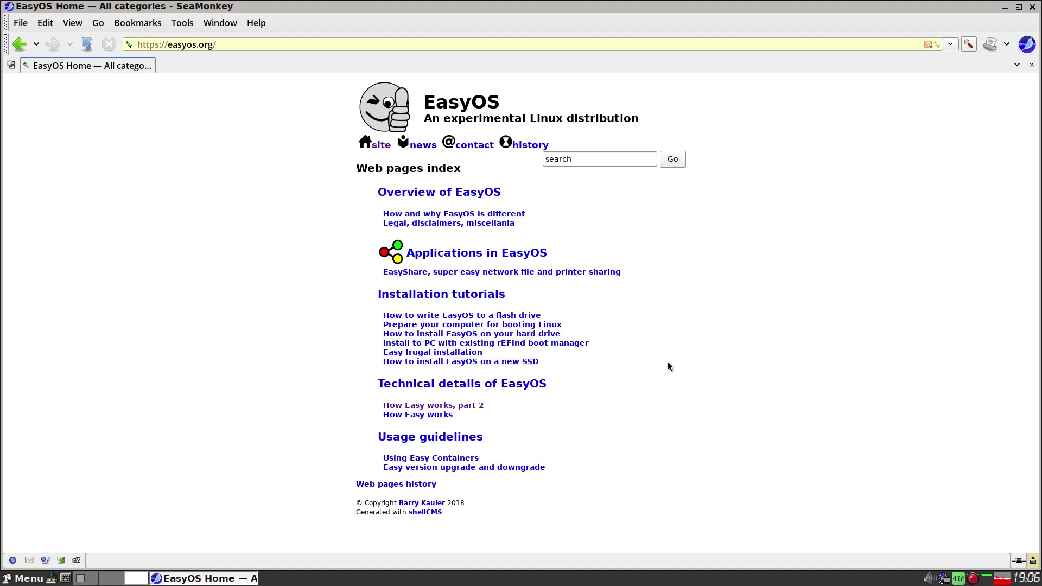
pyautogui.click(463, 214)
pyautogui.scroll(-2, 718, 263)
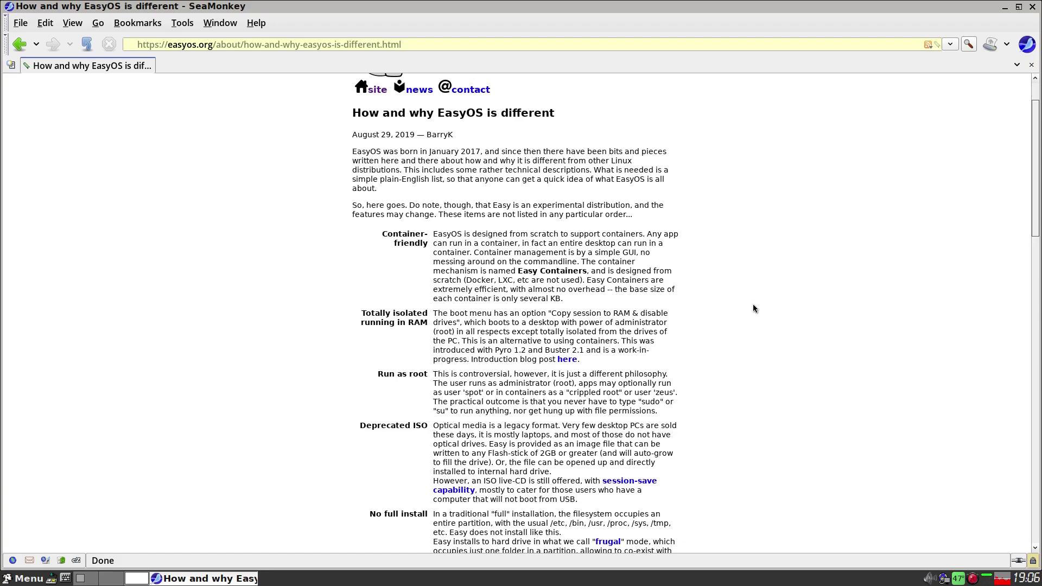
pyautogui.scroll(-3, 754, 308)
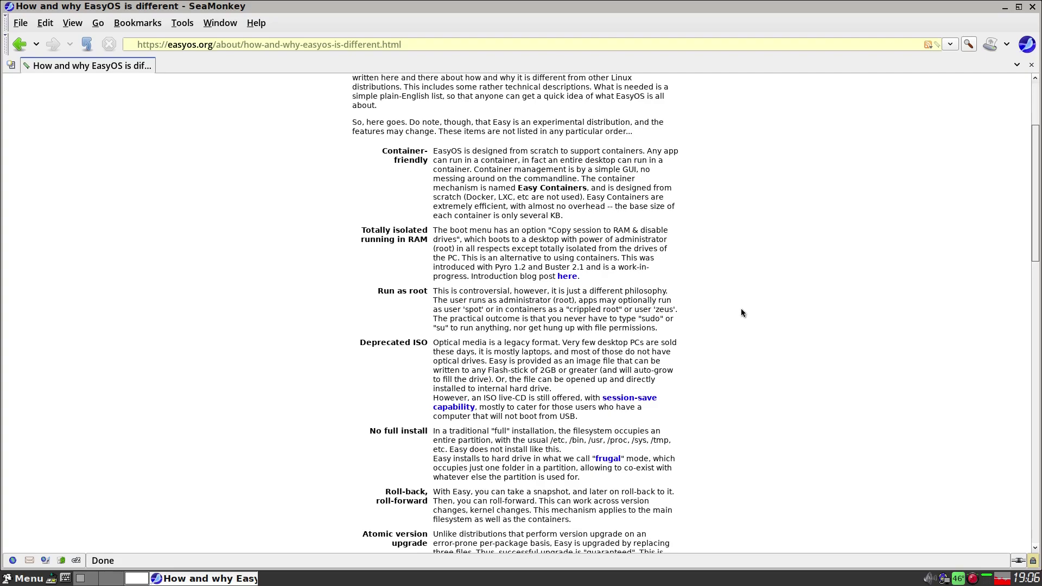
pyautogui.scroll(-2, 740, 312)
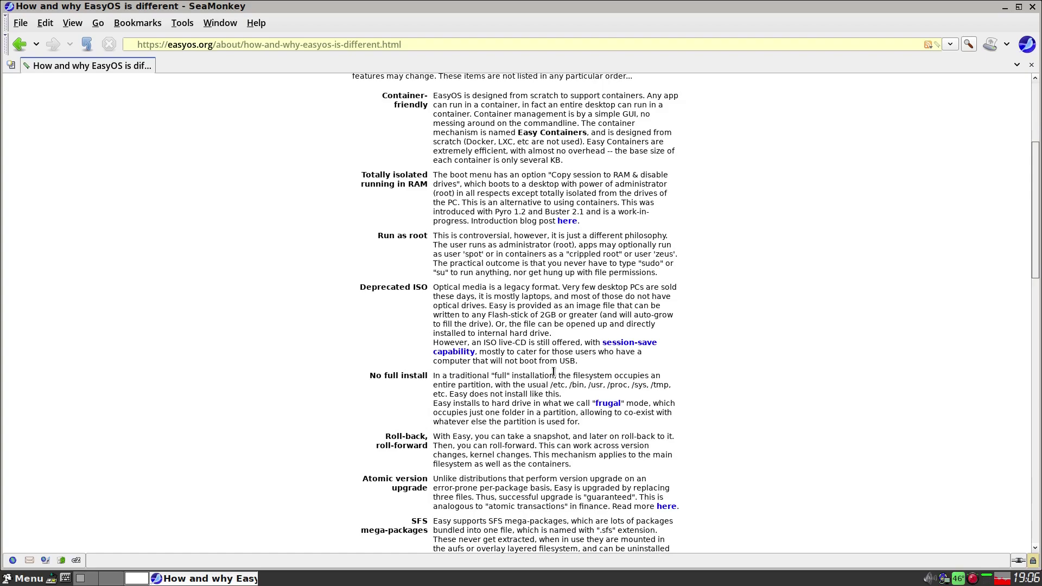
pyautogui.scroll(-1, 803, 289)
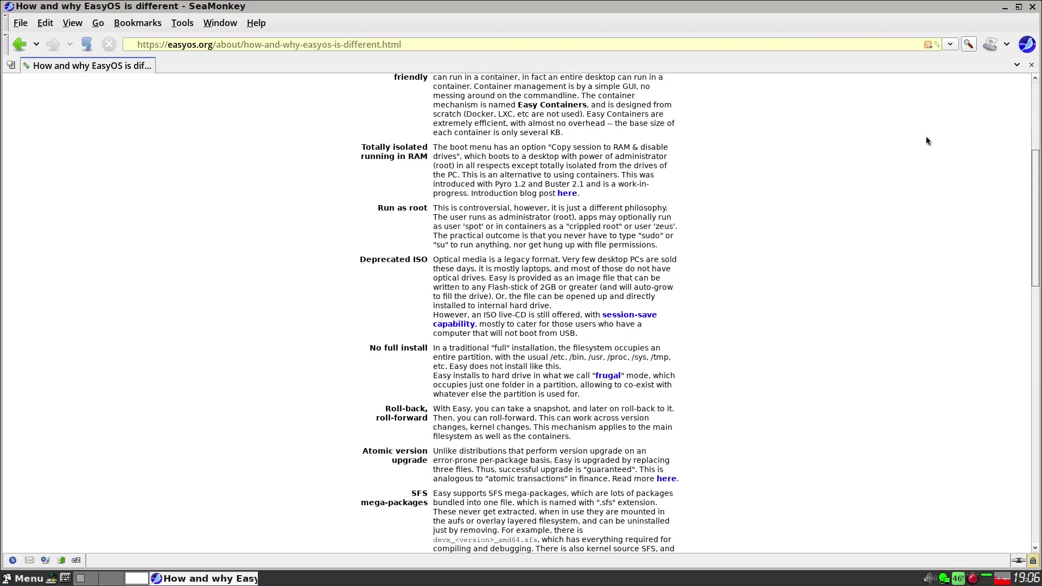
pyautogui.click(1032, 7)
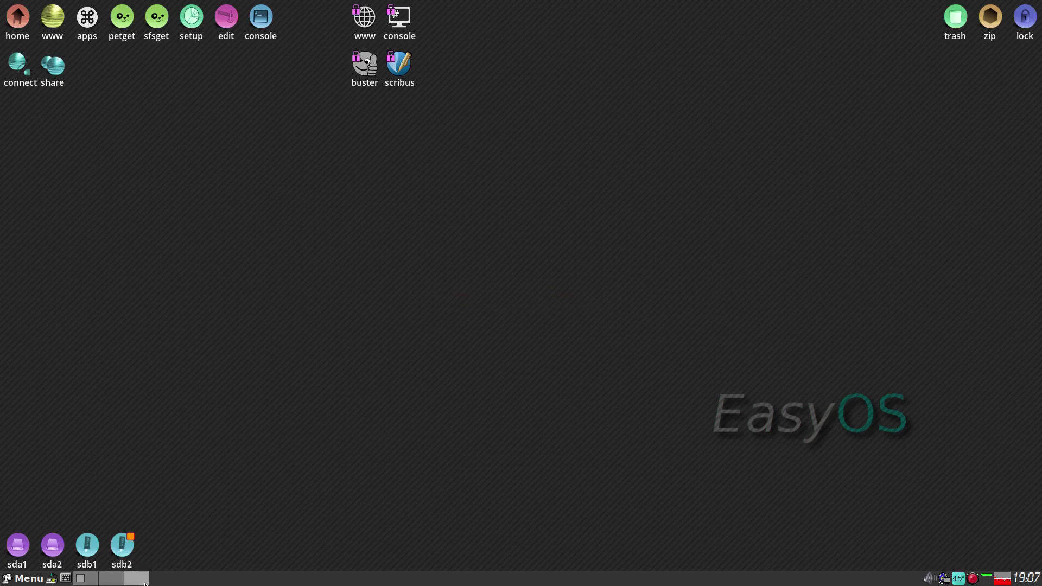
# Start GIMP image editor from the desktop menu's Graphic category.
pyautogui.rightClick(365, 173)
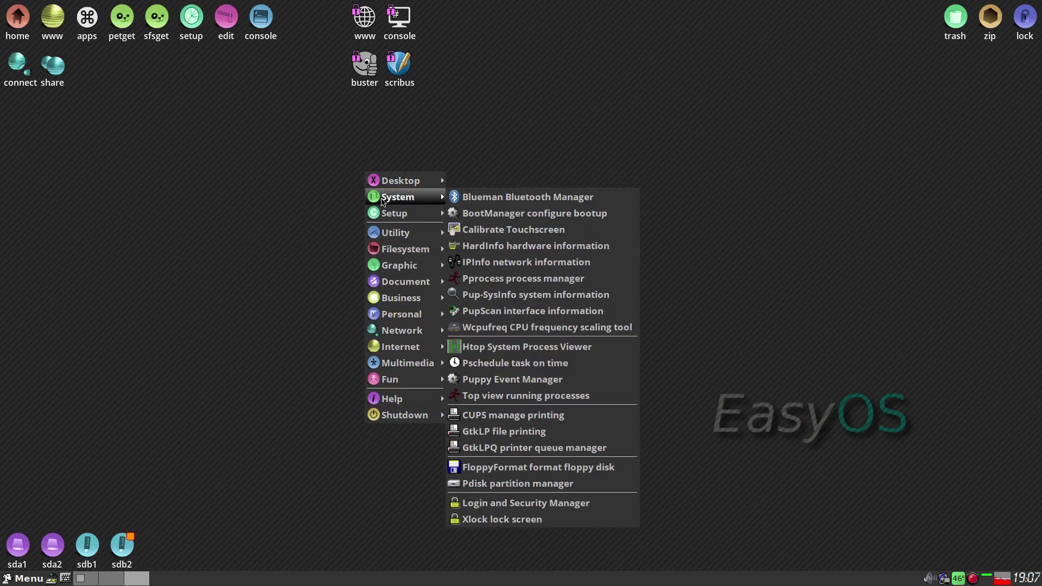
pyautogui.moveTo(392, 239)
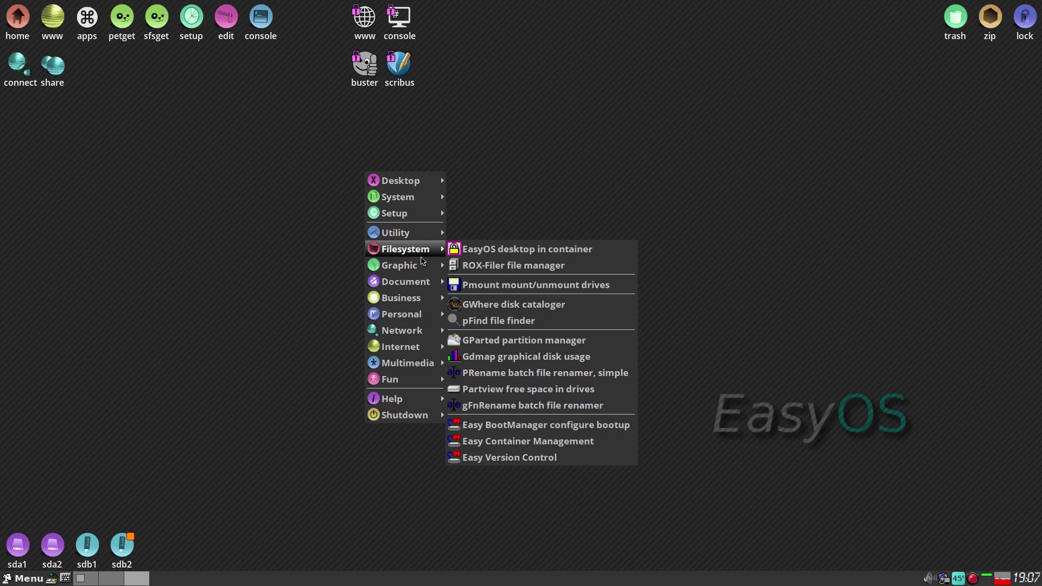
pyautogui.moveTo(398, 265)
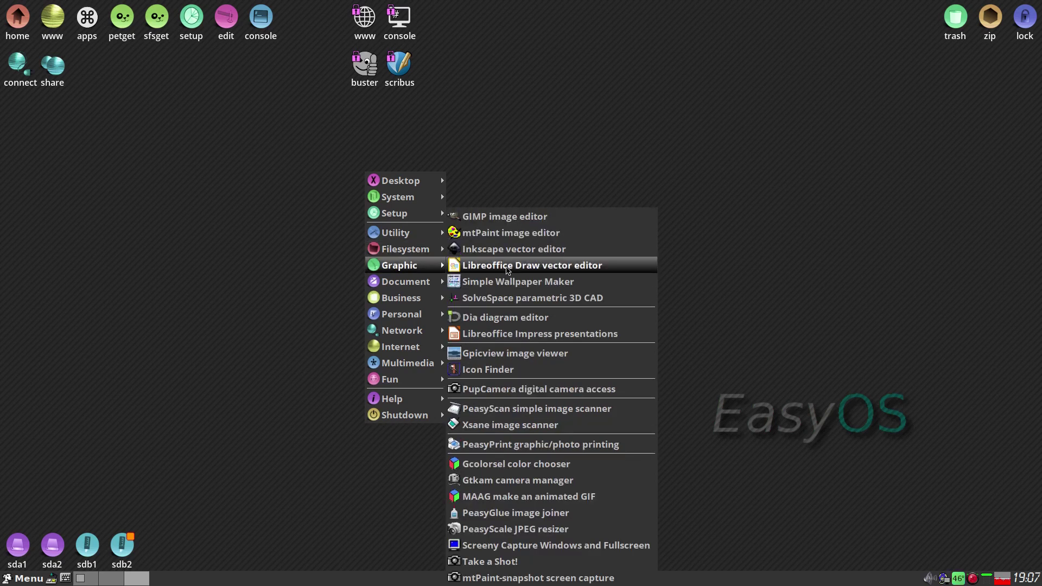
pyautogui.click(511, 222)
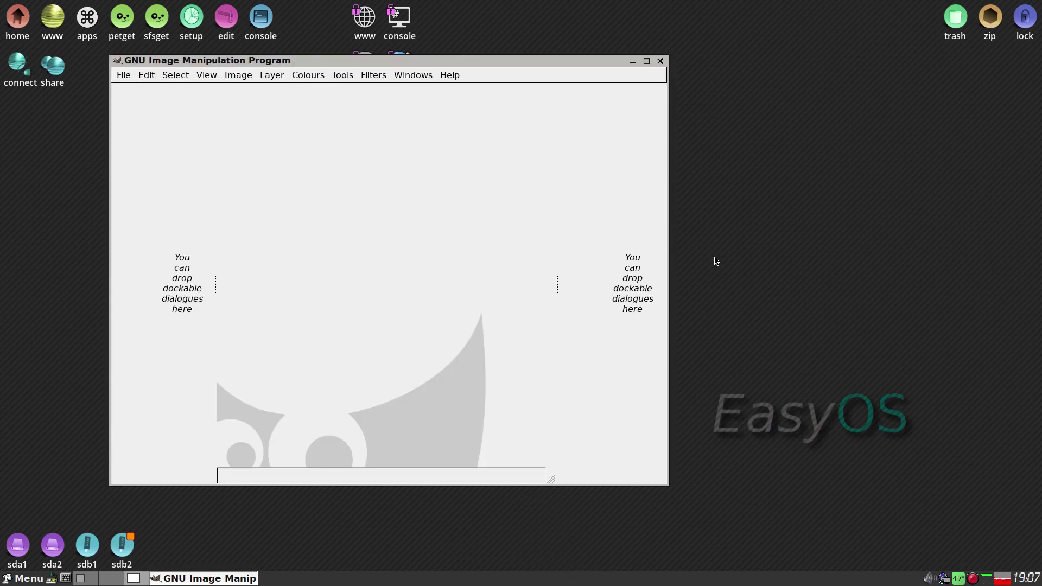
# Maximize GIMP, check Help > About for version 2.10.8, then dismiss the About dialog.
pyautogui.click(646, 61)
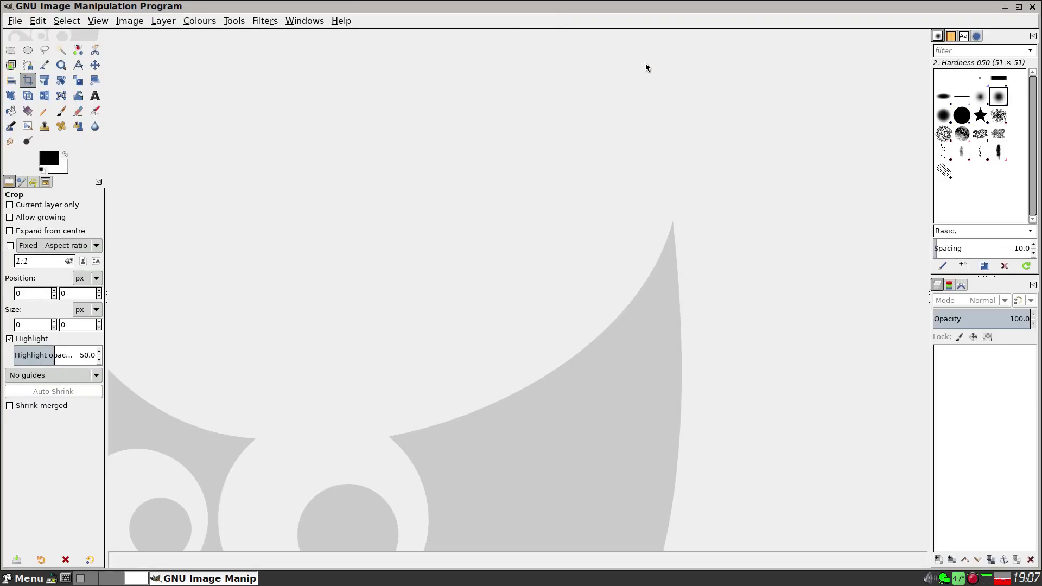
pyautogui.click(339, 22)
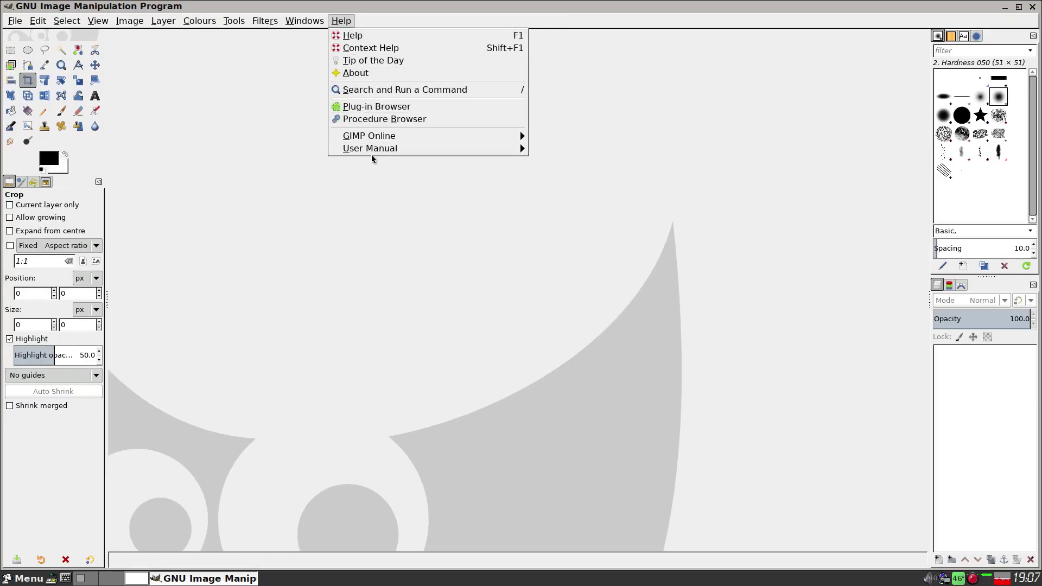
pyautogui.moveTo(417, 156)
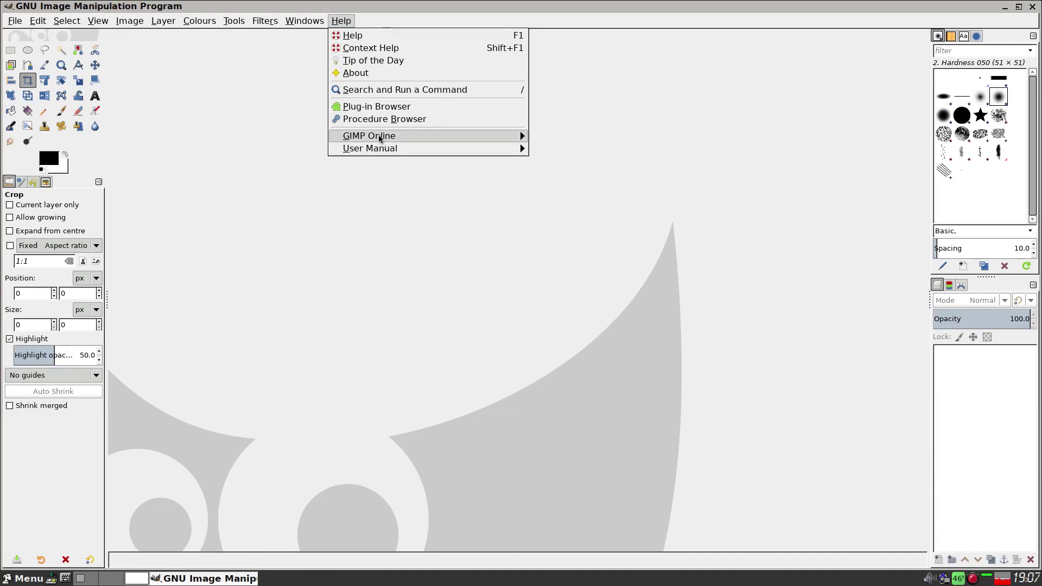
pyautogui.click(368, 72)
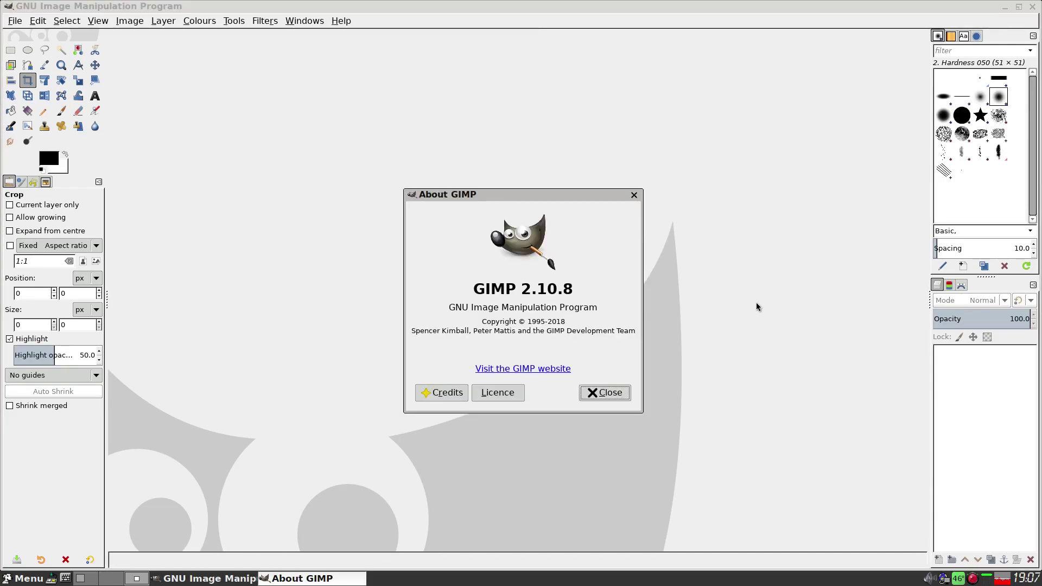
pyautogui.click(605, 393)
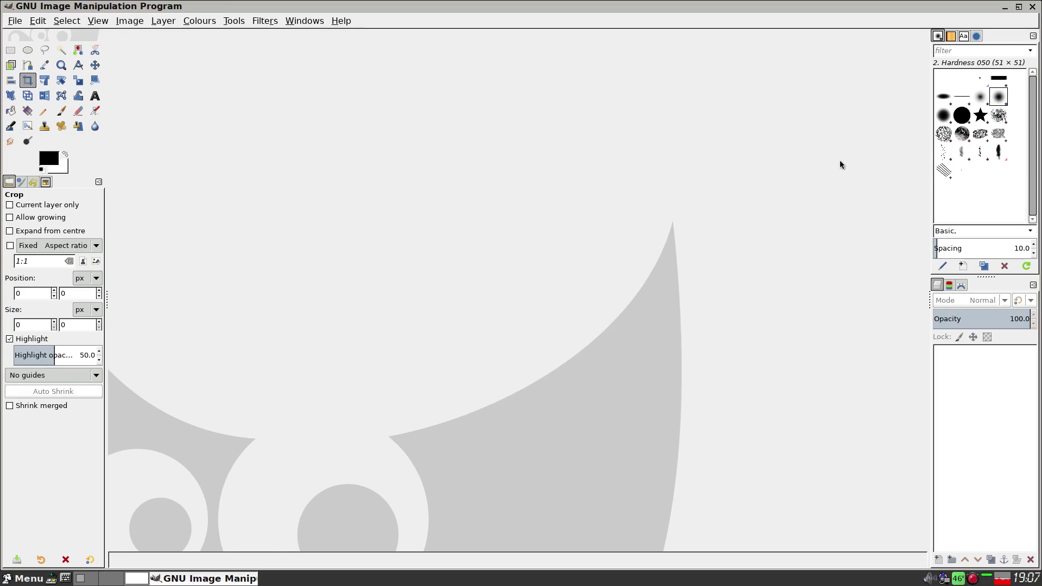
# Close GIMP, start SolveSpace from the Graphic menu, move its window, then close SolveSpace.
pyautogui.click(1033, 7)
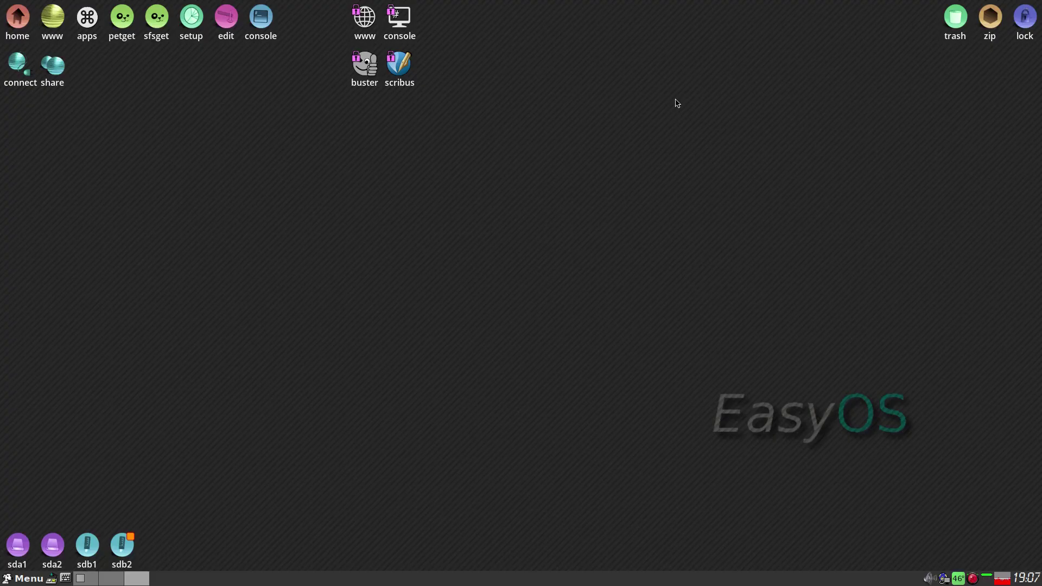
pyautogui.click(326, 139)
pyautogui.moveTo(337, 145)
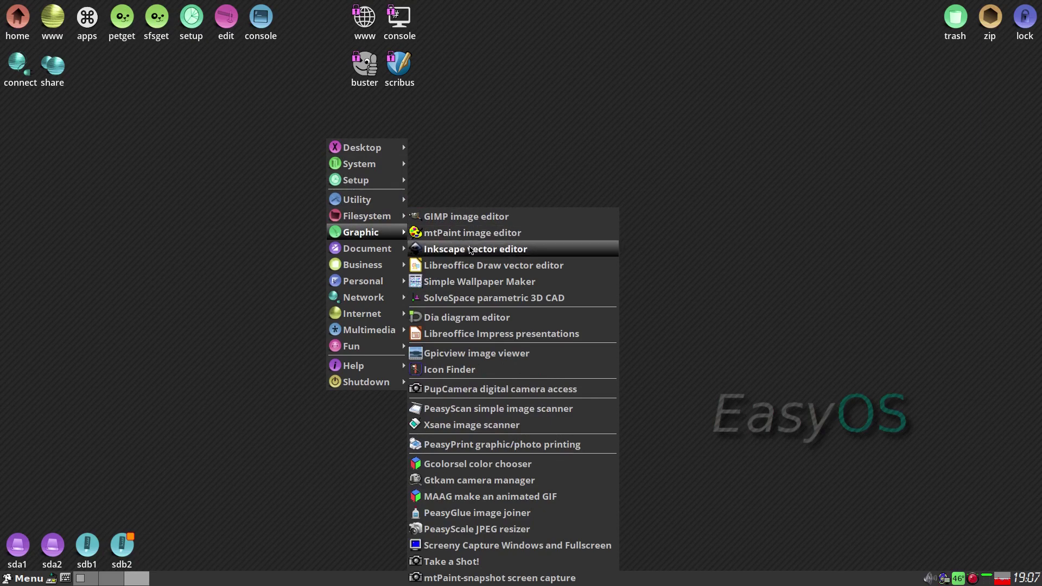
pyautogui.click(500, 303)
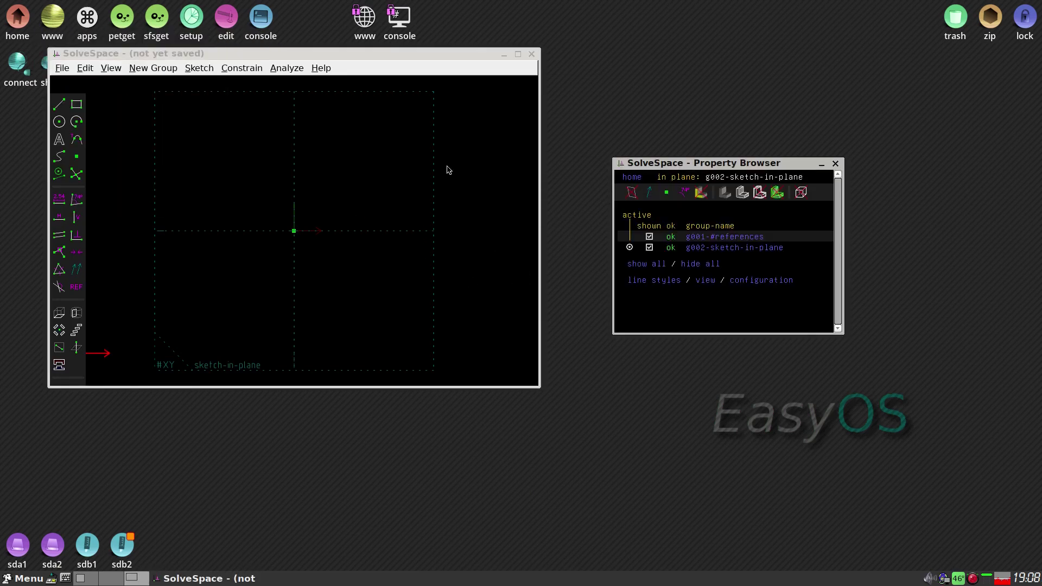
pyautogui.moveTo(349, 54); pyautogui.dragTo(376, 119)
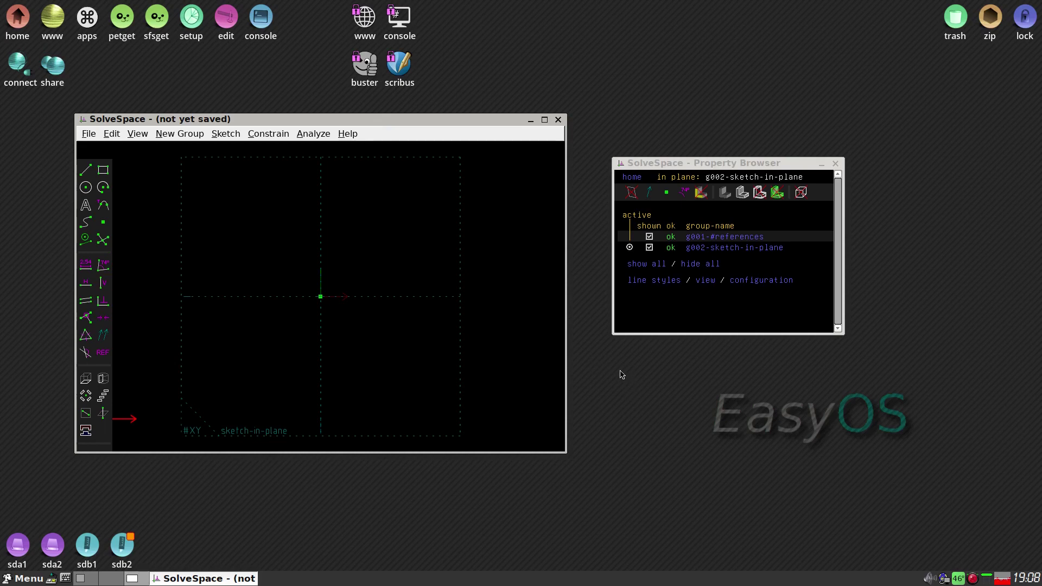
pyautogui.click(559, 124)
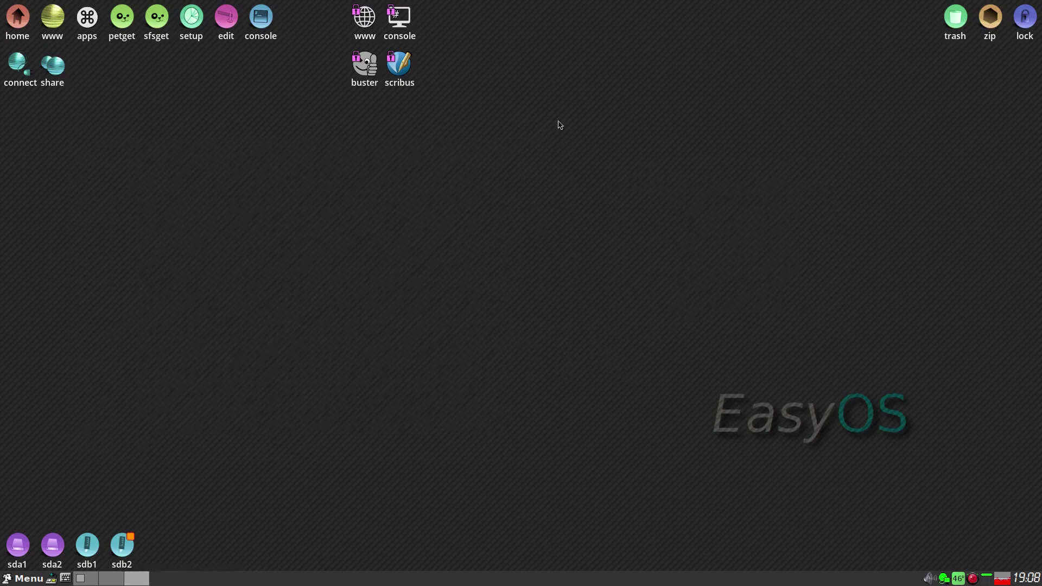
# Launch the PeasyScale JPEG resizer from the Graphic menu, then quit it.
pyautogui.rightClick(378, 217)
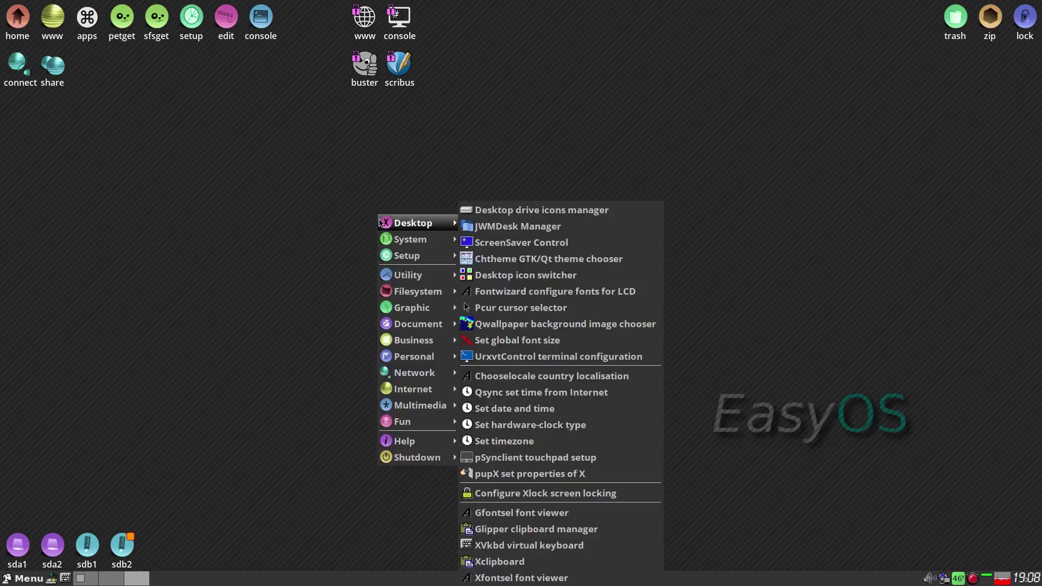
pyautogui.moveTo(399, 309)
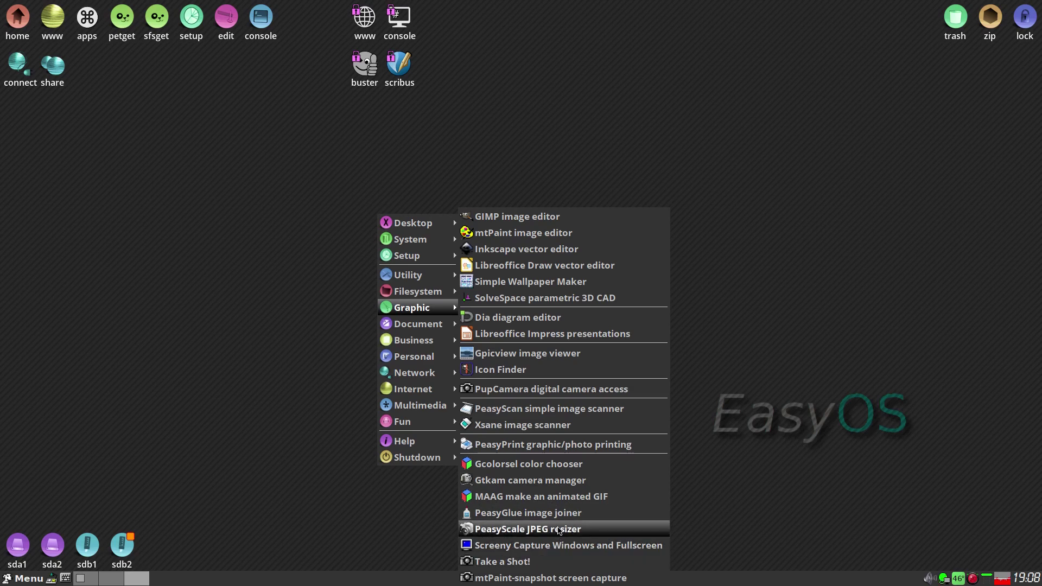
pyautogui.click(559, 530)
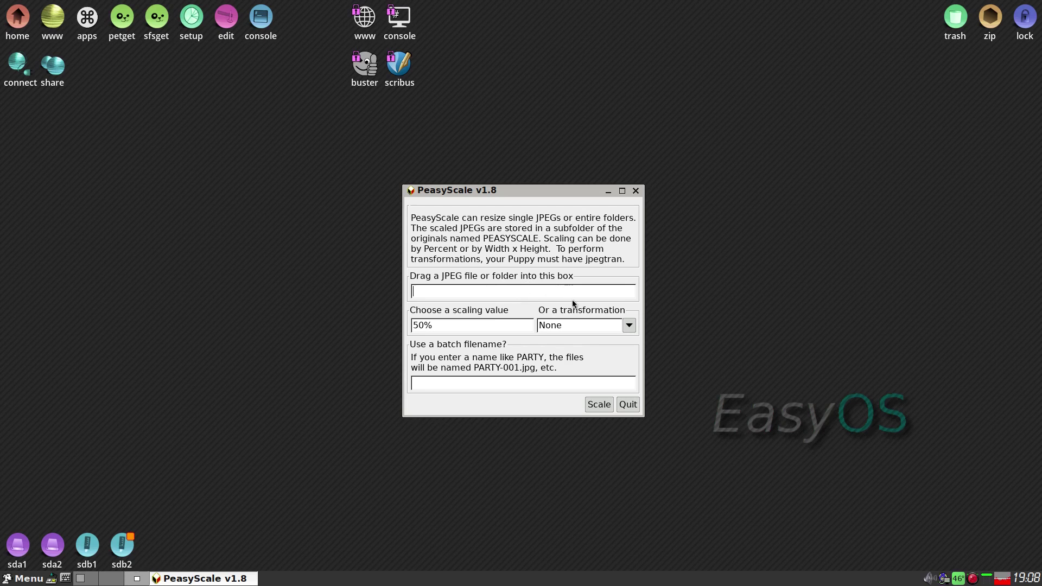
pyautogui.click(628, 404)
# Open the LibreOffice Start Center from the desktop menu's Document category.
pyautogui.rightClick(415, 269)
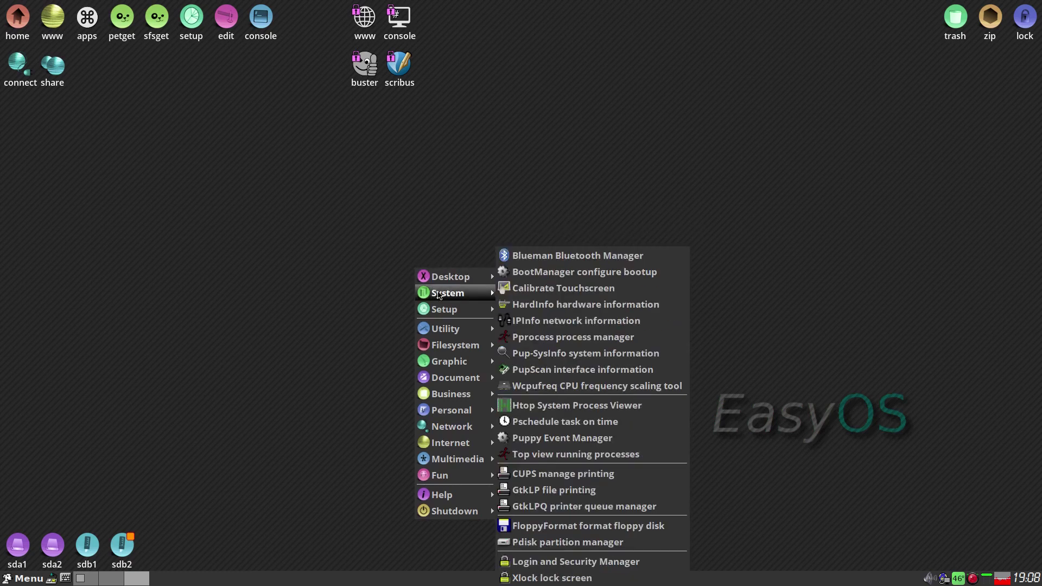
pyautogui.moveTo(465, 383)
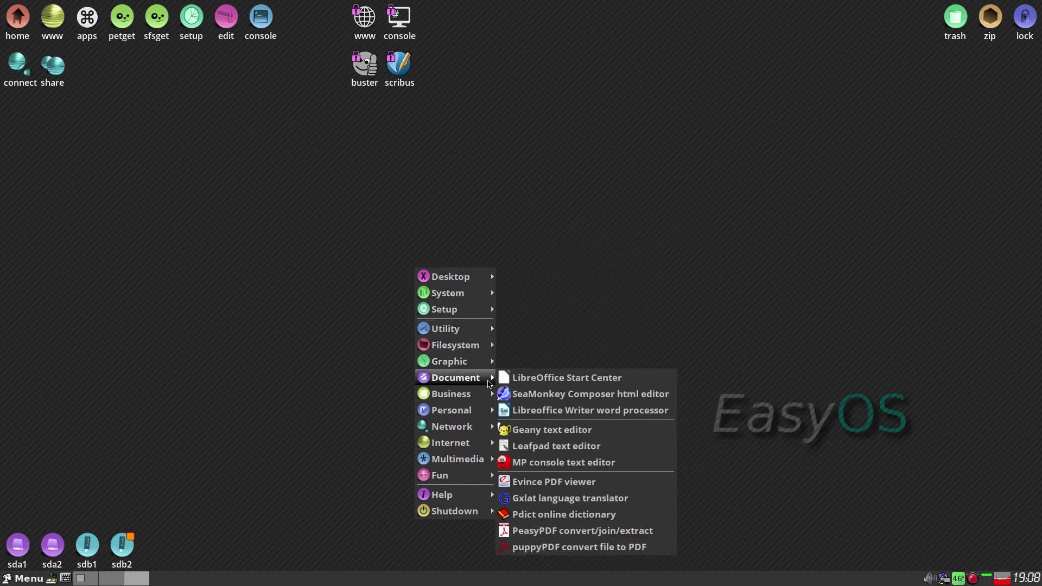
pyautogui.click(534, 387)
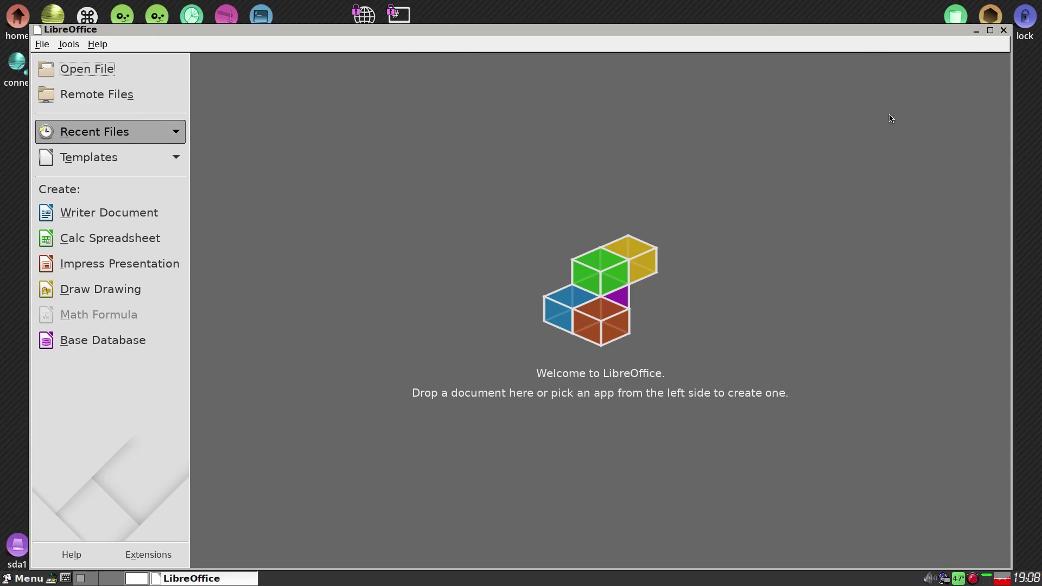
# Close LibreOffice Start Center and move the SFSget installer window up and left.
pyautogui.click(1004, 31)
pyautogui.rightClick(365, 191)
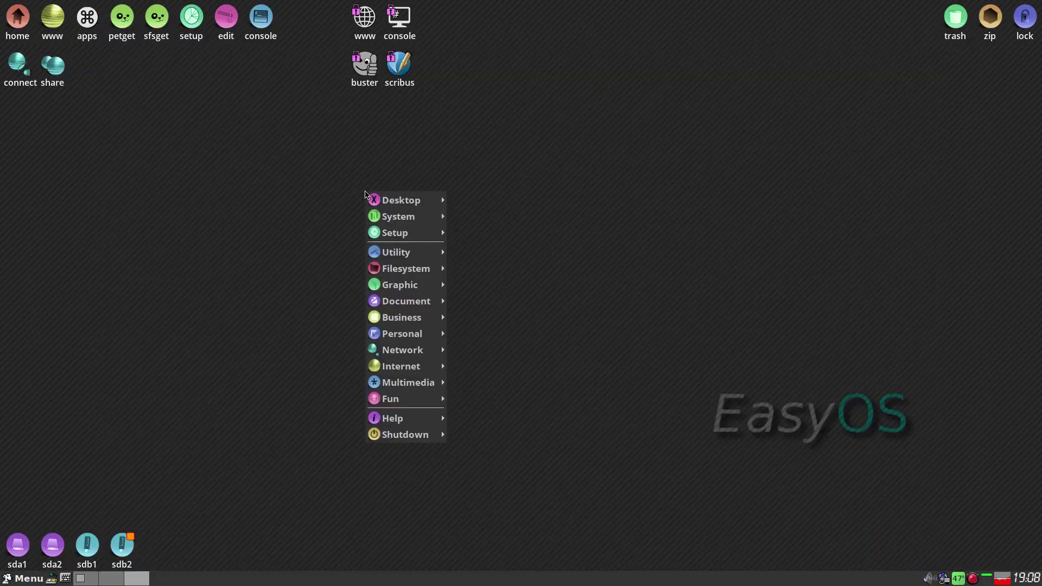
pyautogui.moveTo(407, 287)
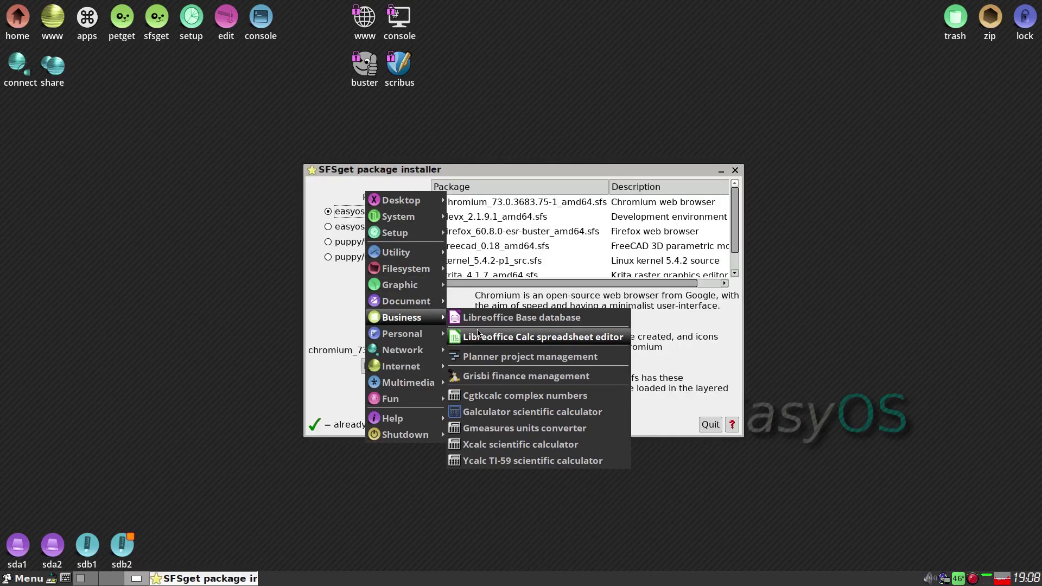
pyautogui.click(925, 306)
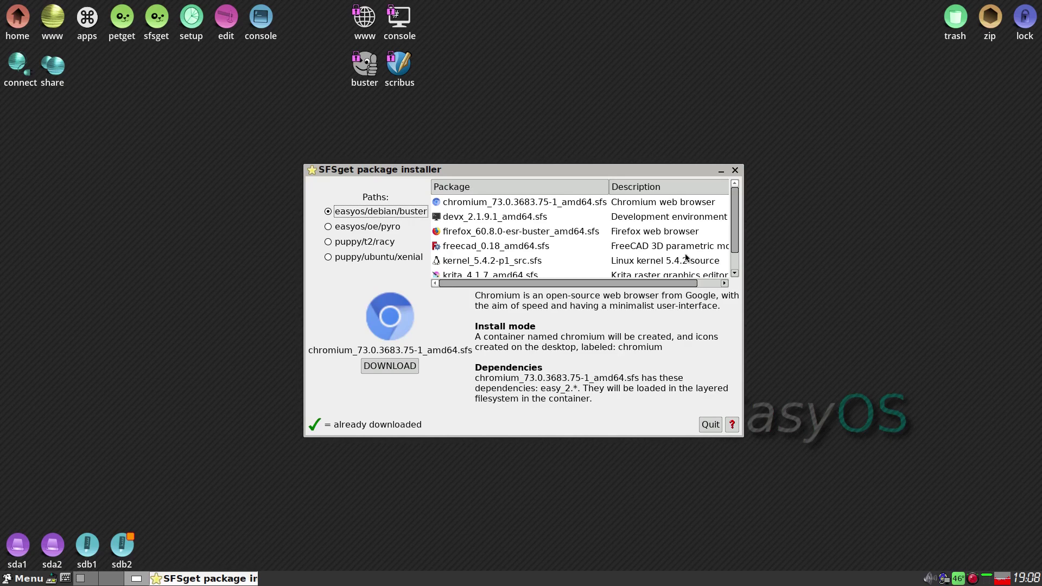
pyautogui.moveTo(508, 167); pyautogui.dragTo(479, 104)
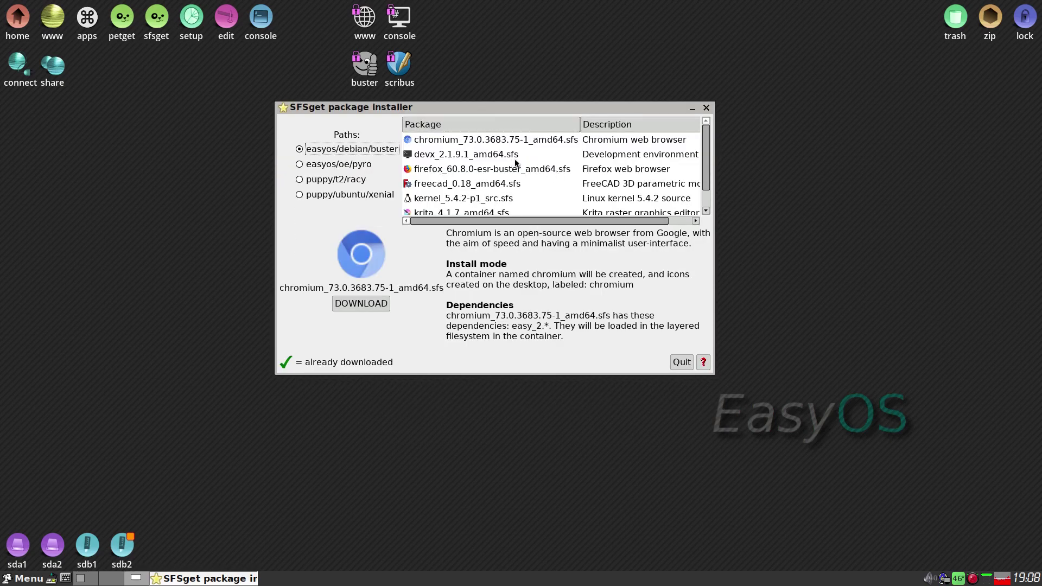
# Pick the chromium package, download it, and install it as a new container.
pyautogui.scroll(-1, 516, 162)
pyautogui.scroll(1, 559, 194)
pyautogui.scroll(-1, 557, 195)
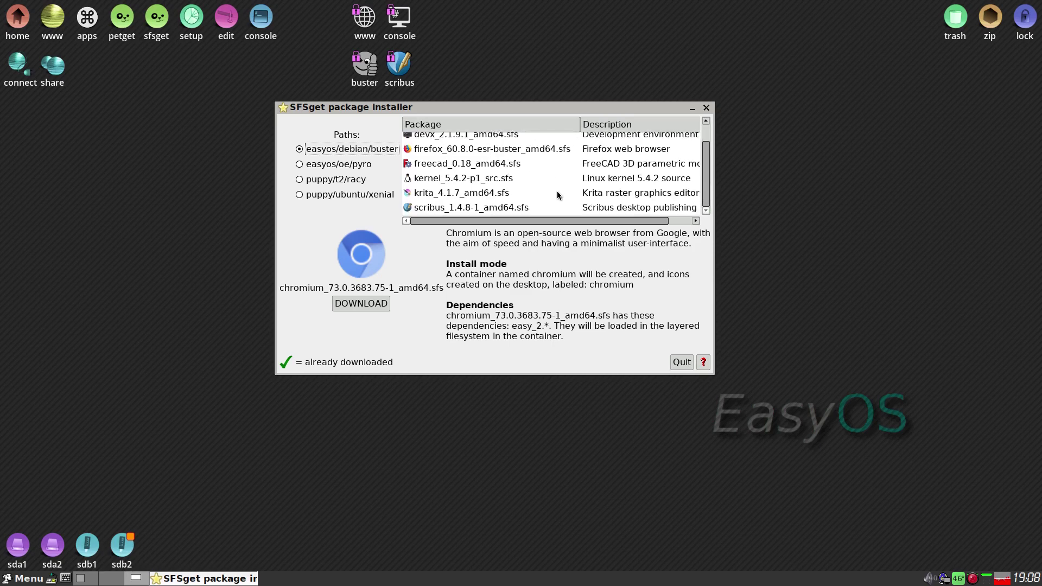
pyautogui.scroll(1, 558, 194)
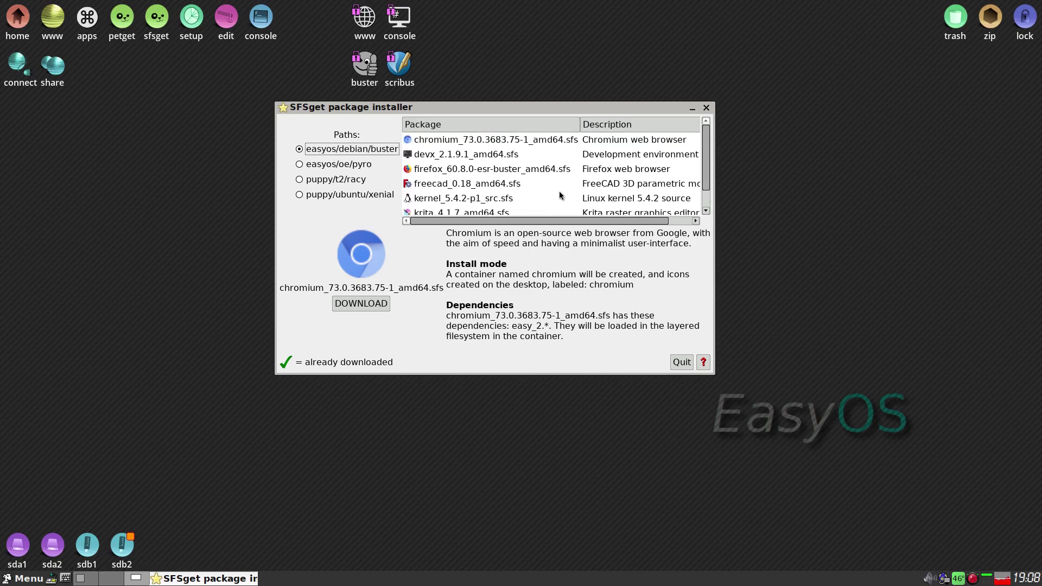
pyautogui.click(503, 141)
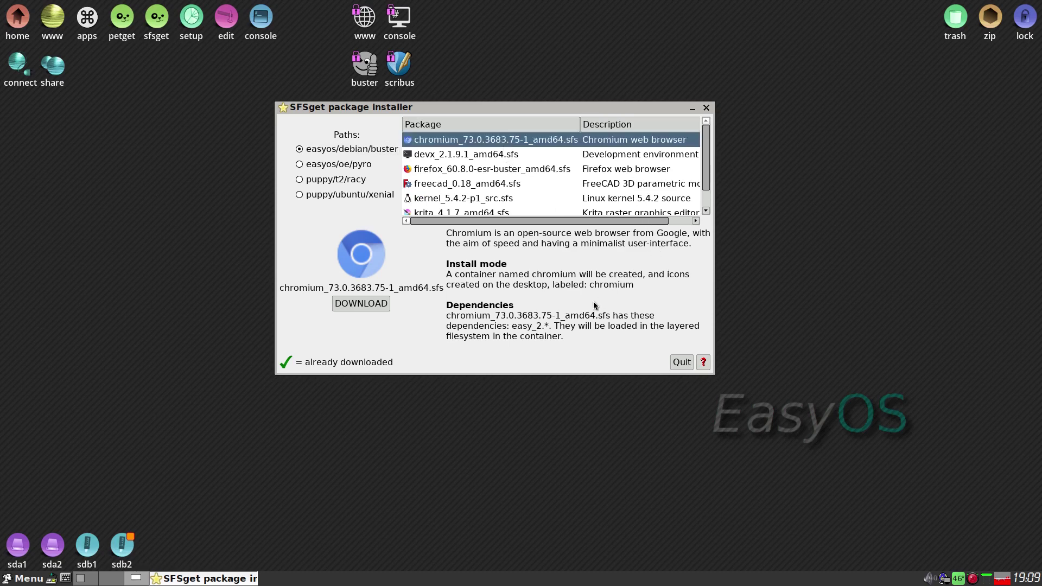
pyautogui.click(360, 305)
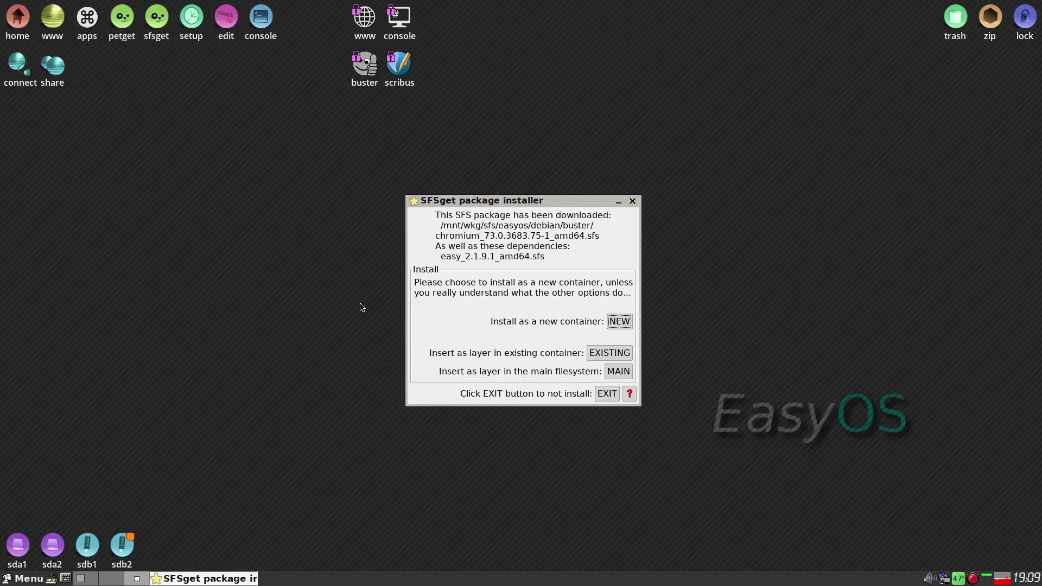
pyautogui.click(622, 328)
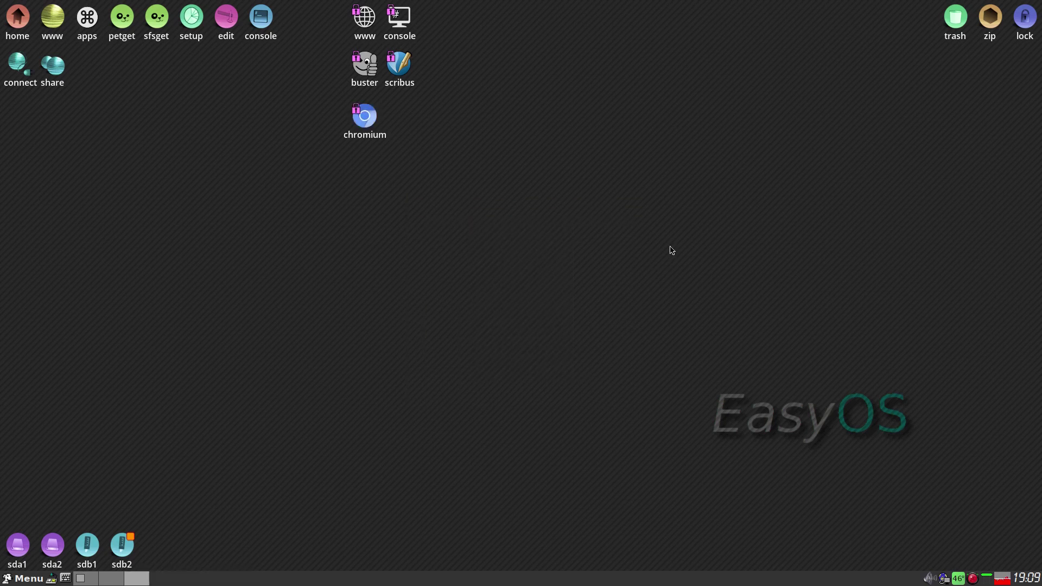
# Dismiss the 'Creation completed' notice and start Chromium from its new desktop icon.
pyautogui.click(602, 313)
pyautogui.click(364, 115)
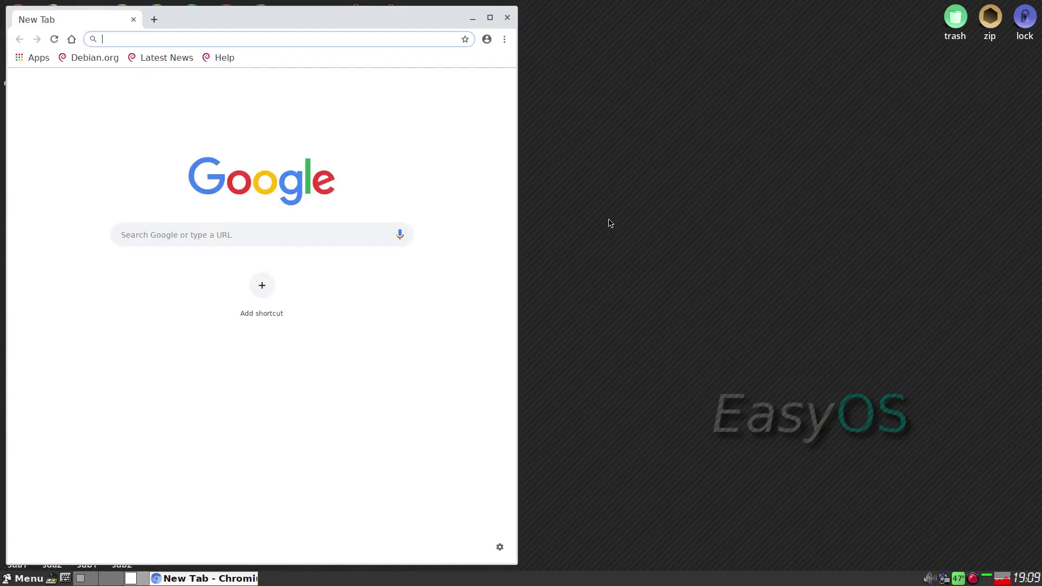
# Maximize Chromium, search Google for 'youtube', and open the YouTube site.
pyautogui.click(490, 17)
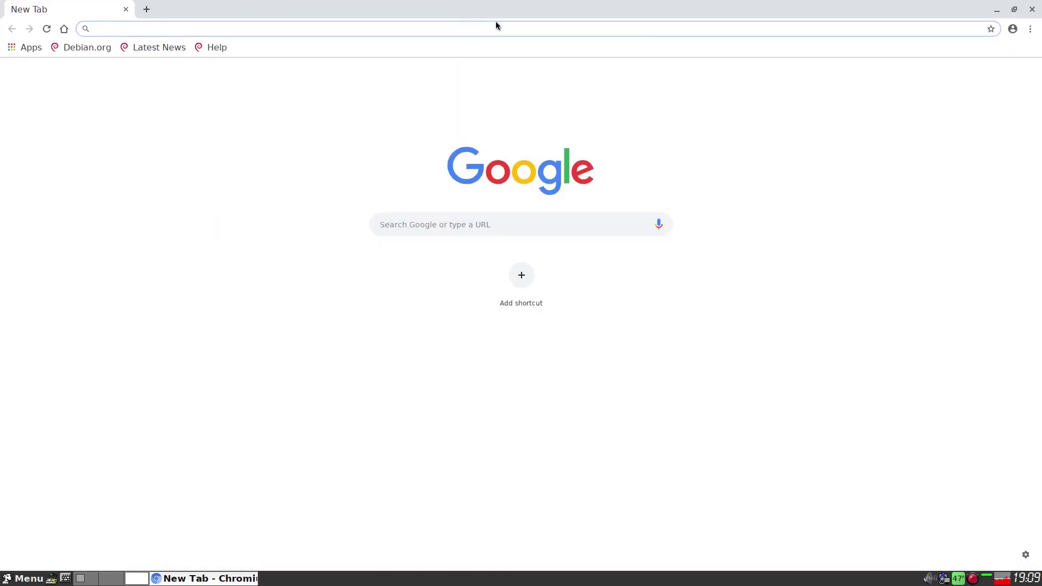
pyautogui.click(455, 216)
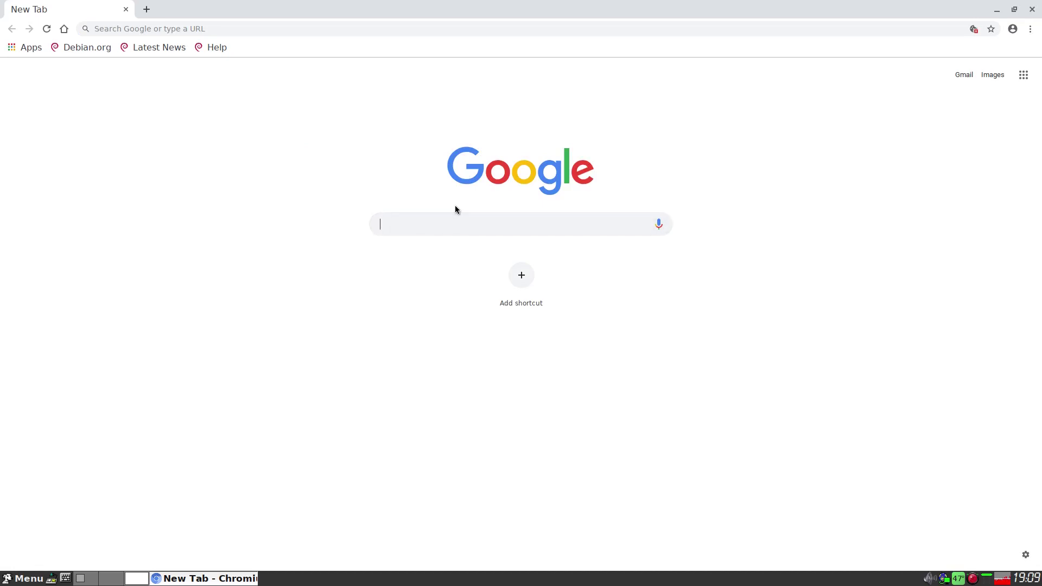
pyautogui.write('youtube')
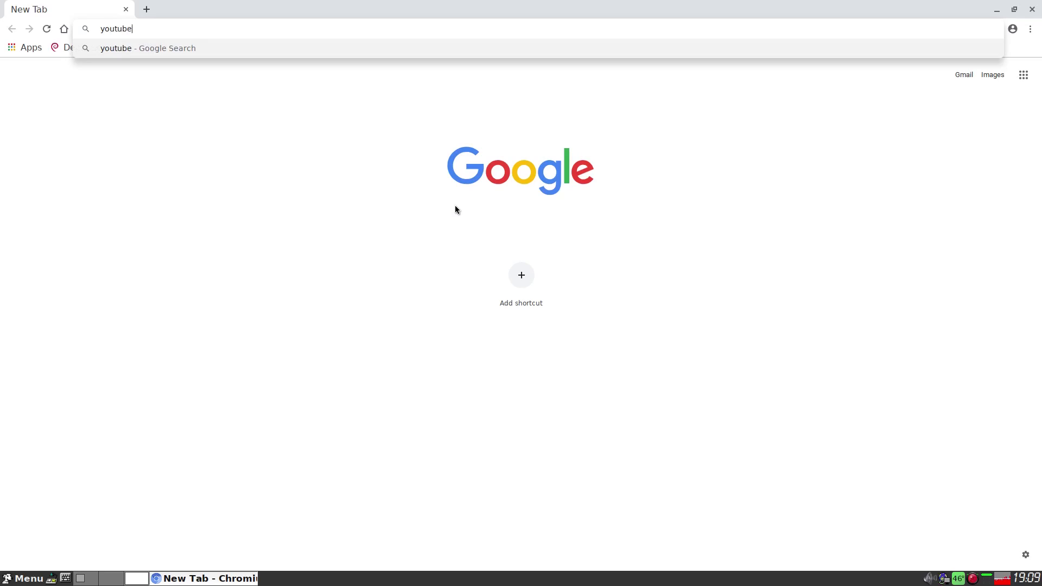
pyautogui.press('Return')
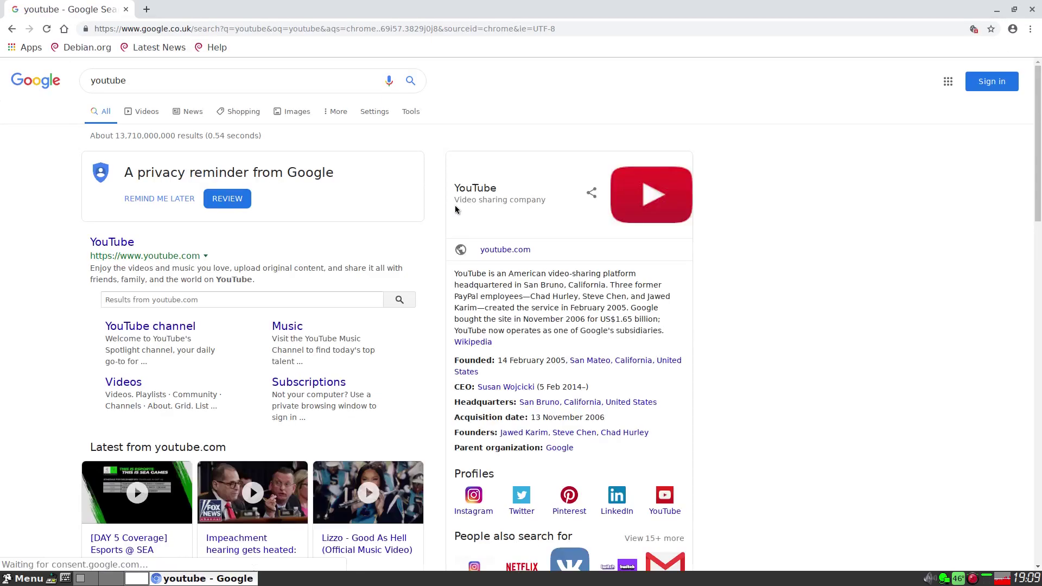
pyautogui.click(106, 243)
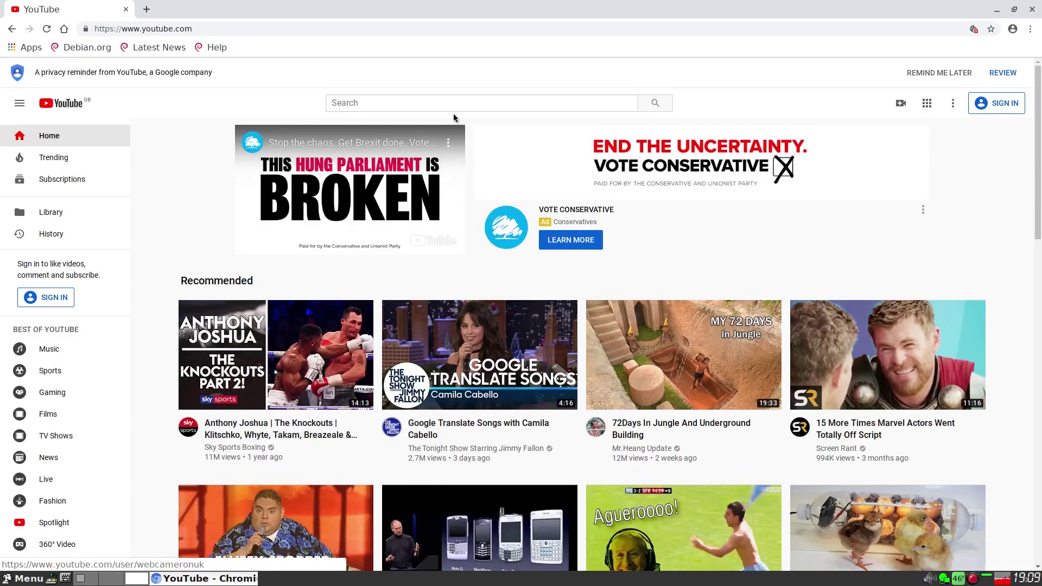
# Search YouTube for 'sneekylinux'.
pyautogui.click(440, 101)
pyautogui.write('s')
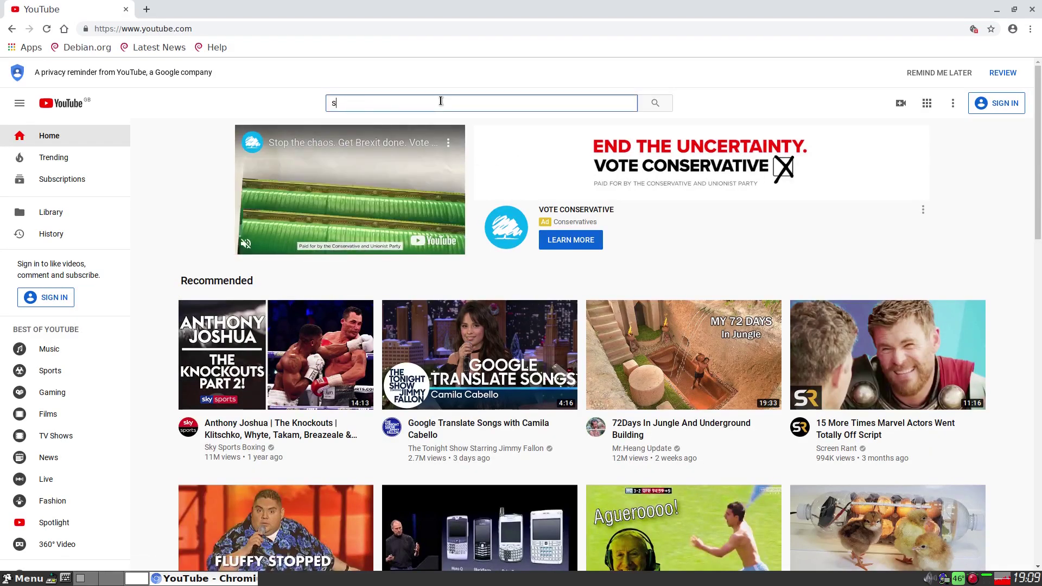
pyautogui.write('neekylinux')
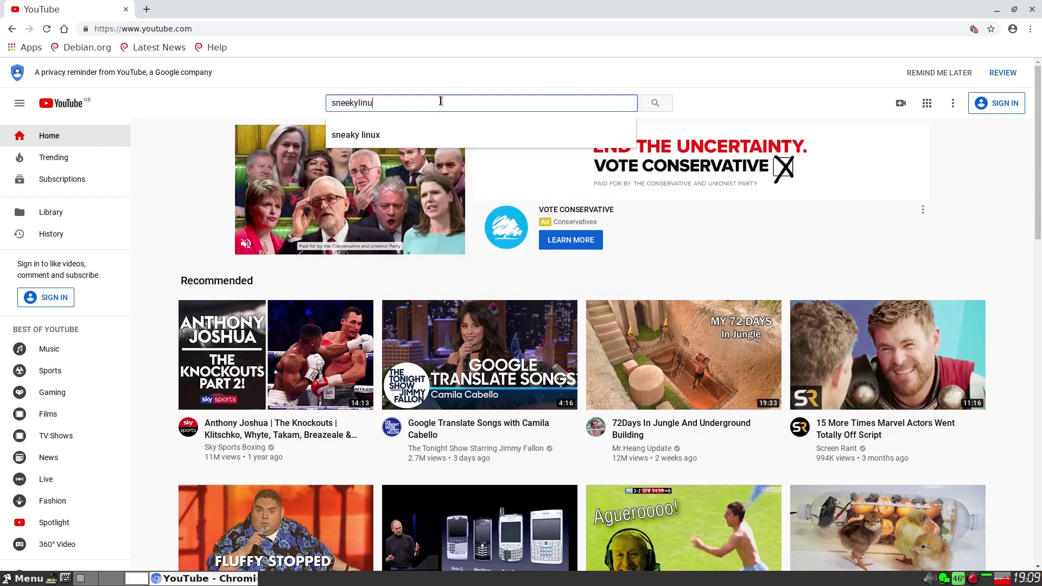
pyautogui.press('Return')
# Open the Scratux...Scratch 3 For Linux video, skip the ad, and jump to about 2:06.
pyautogui.moveTo(538, 369)
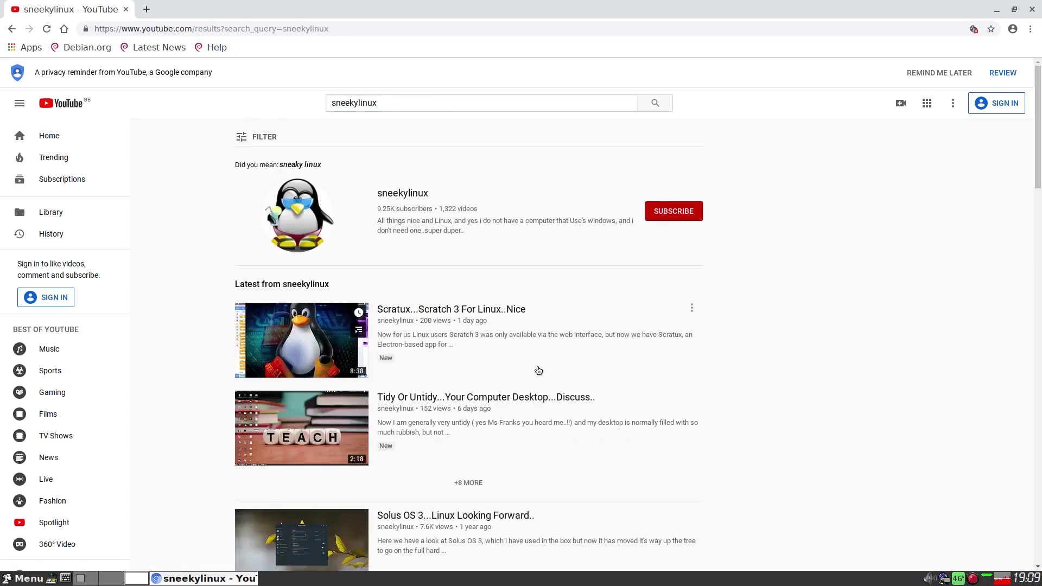
pyautogui.click(494, 311)
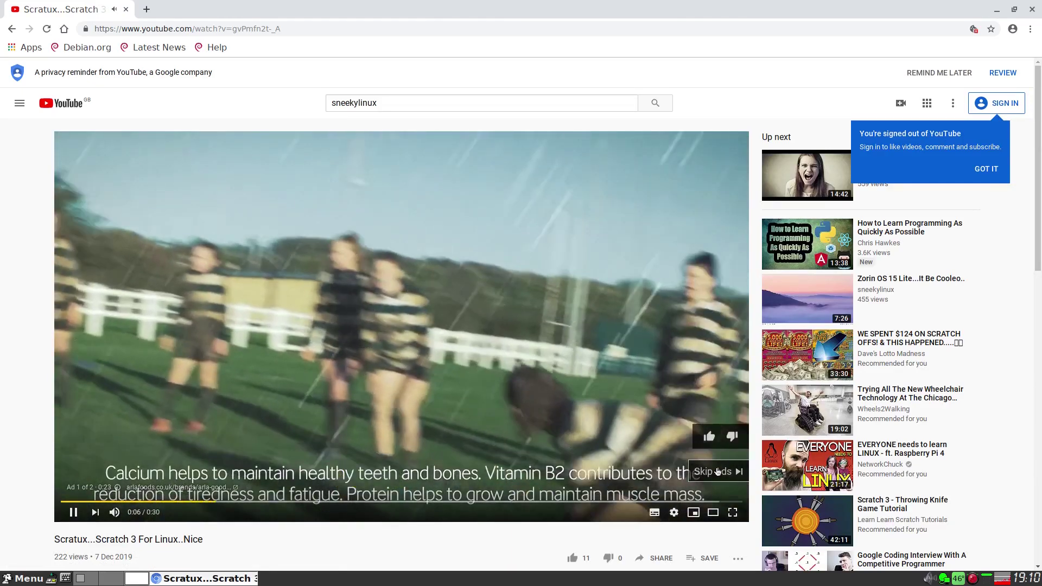
pyautogui.click(716, 472)
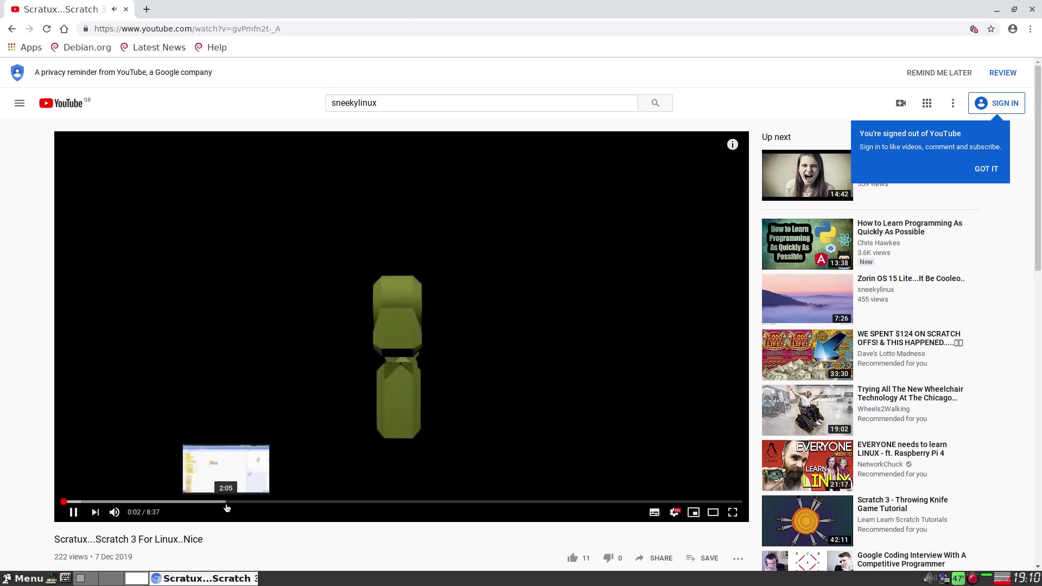
pyautogui.click(227, 501)
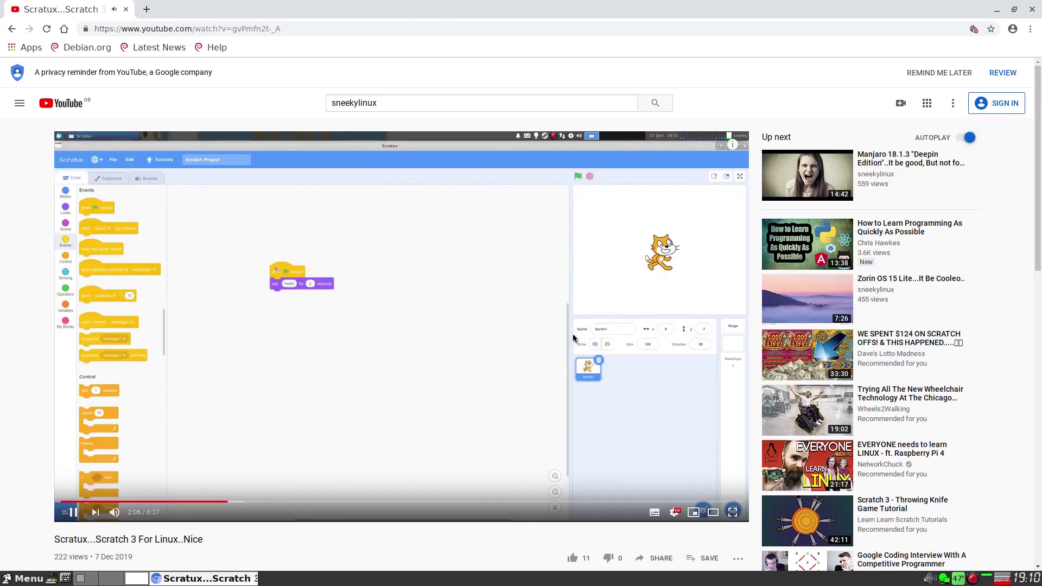
# Set playback quality to 1080p60 and jump ahead to 4:46.
pyautogui.click(675, 514)
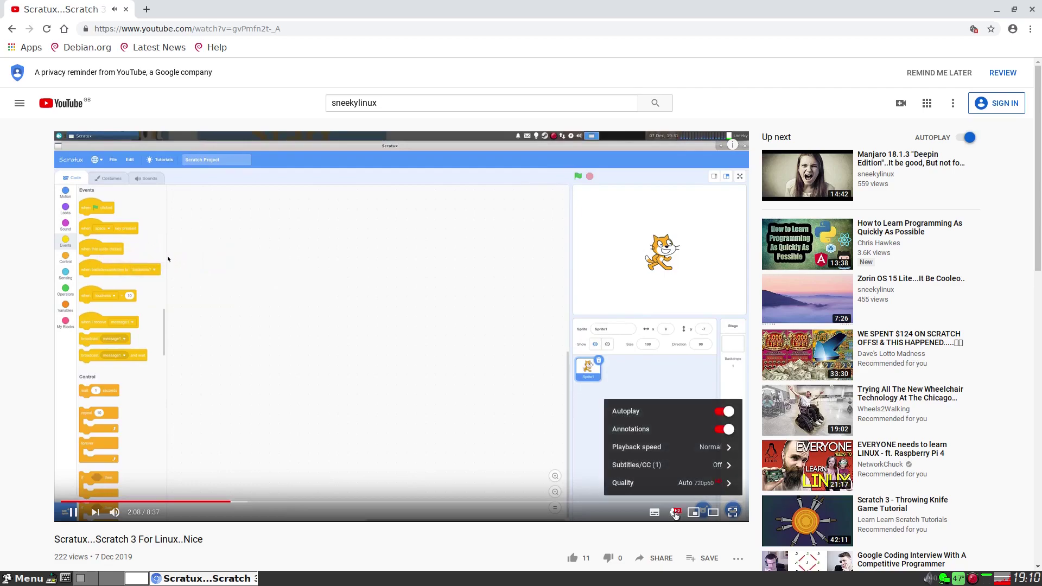
pyautogui.click(684, 488)
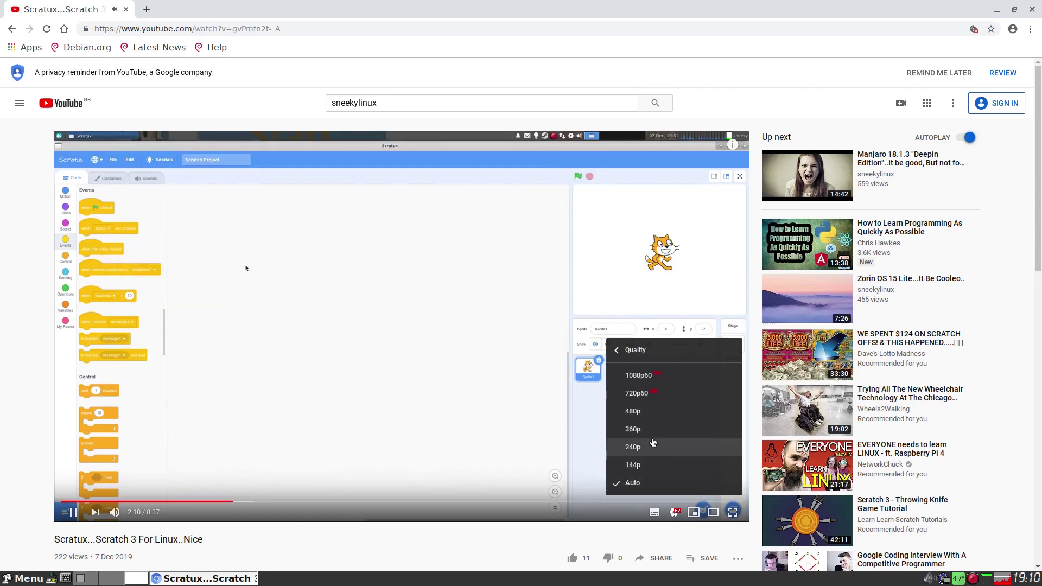
pyautogui.click(639, 375)
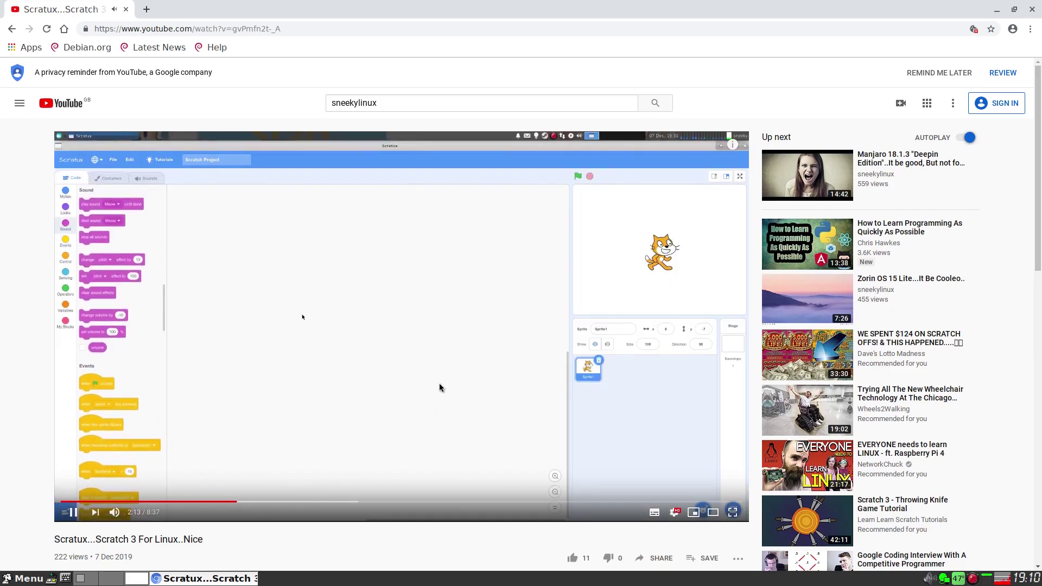
pyautogui.click(442, 501)
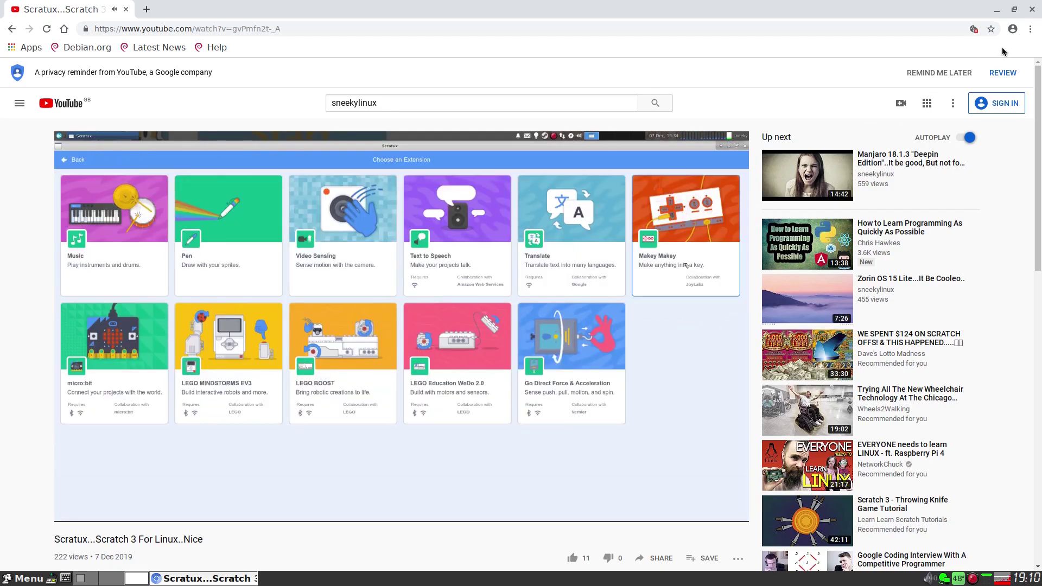
# Close the Chromium browser and dismiss the desktop application menu.
pyautogui.click(1031, 12)
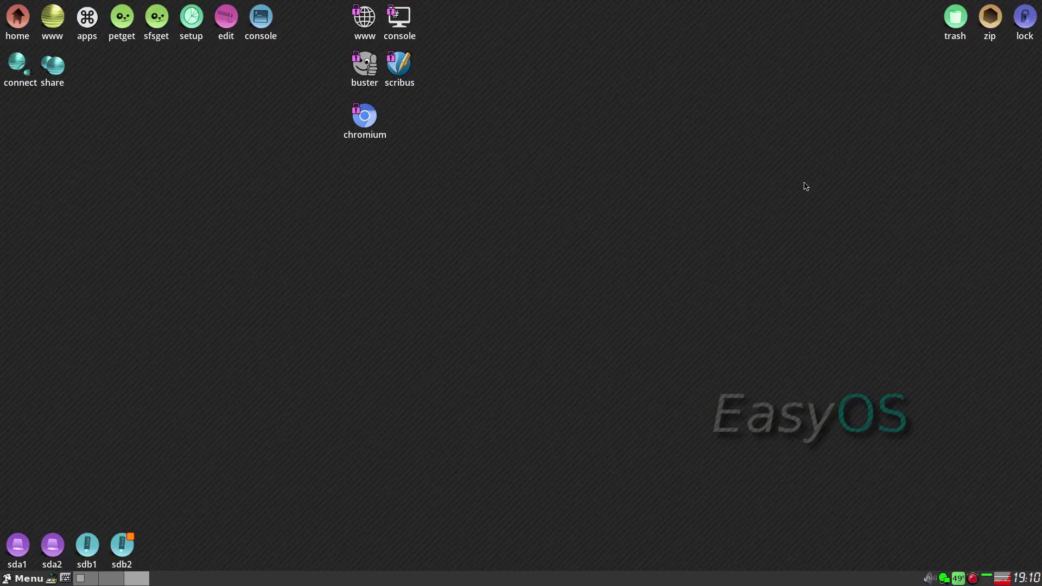
pyautogui.rightClick(288, 216)
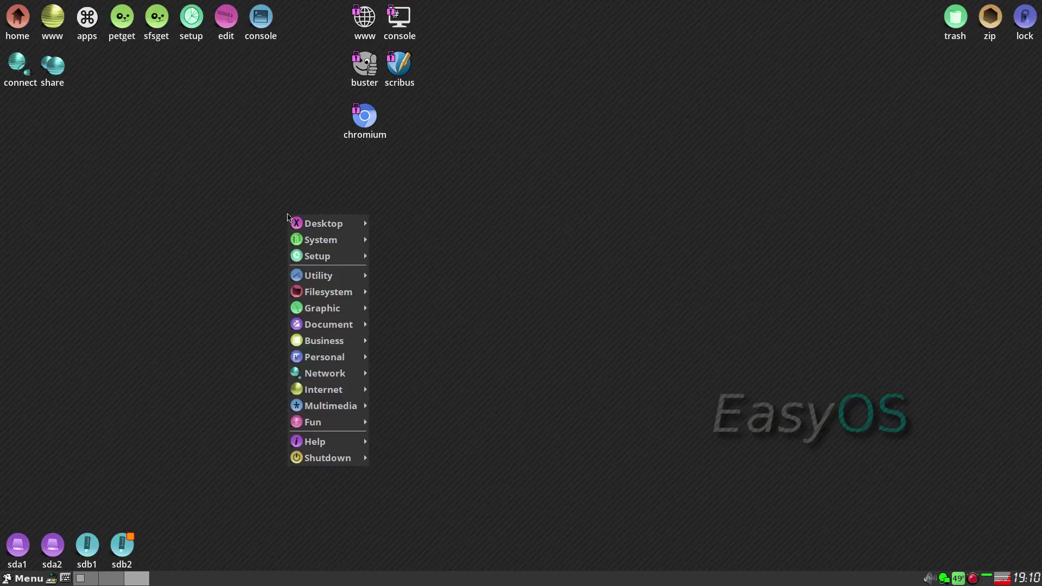
pyautogui.click(200, 186)
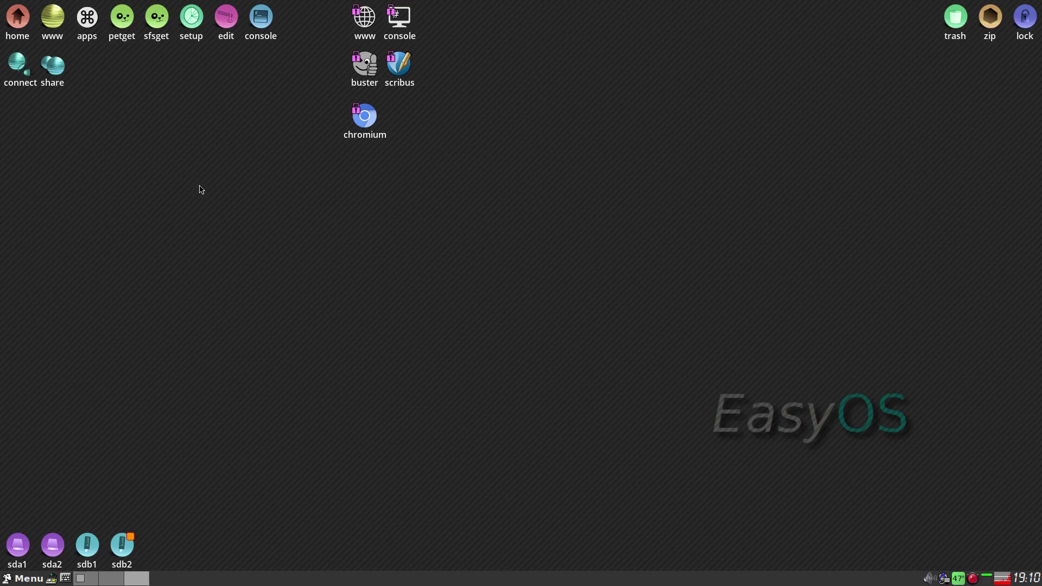
# Browse the Internet, Multimedia and Fun menu categories, then close the menu.
pyautogui.rightClick(375, 235)
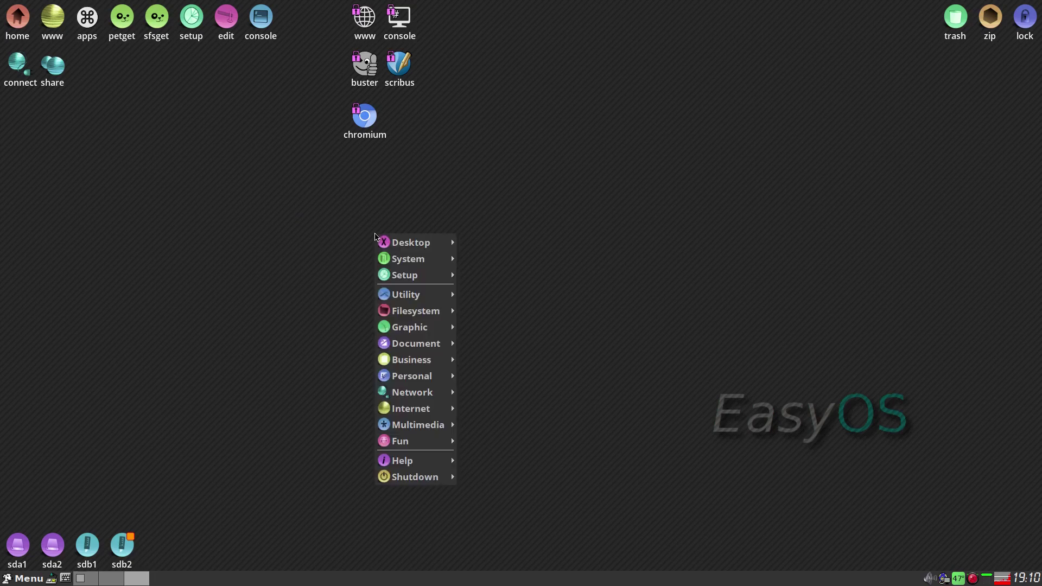
pyautogui.moveTo(416, 394)
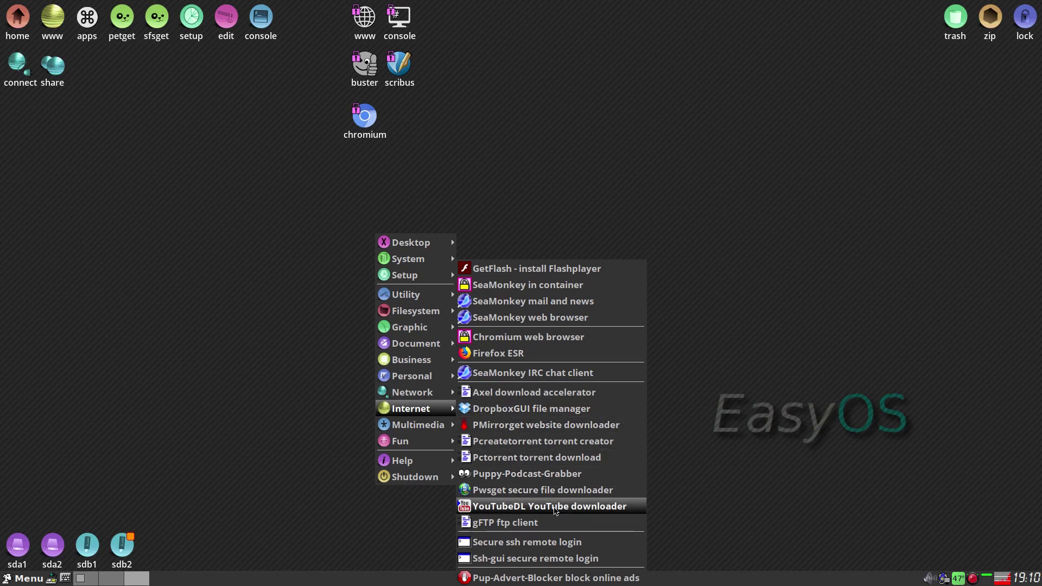
pyautogui.moveTo(407, 430)
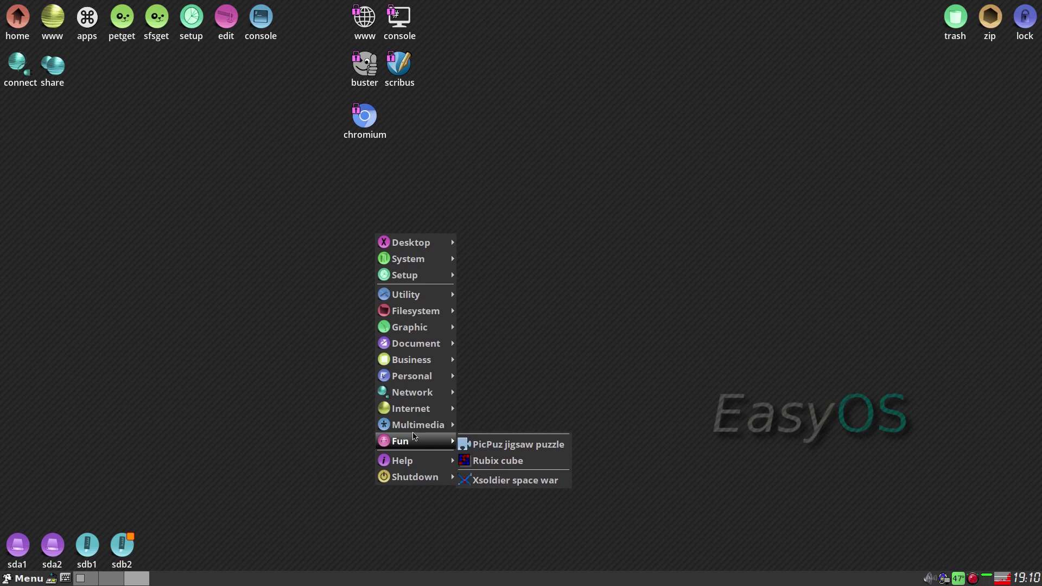
pyautogui.click(602, 303)
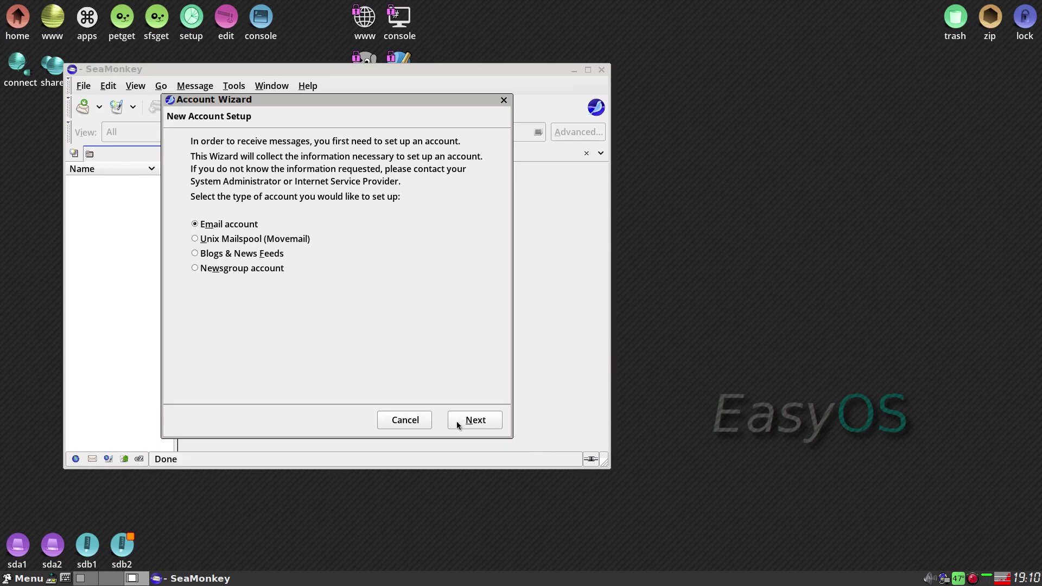
# Cancel and confirm exiting SeaMonkey's Account Wizard, then close the mail window.
pyautogui.click(408, 421)
pyautogui.click(506, 292)
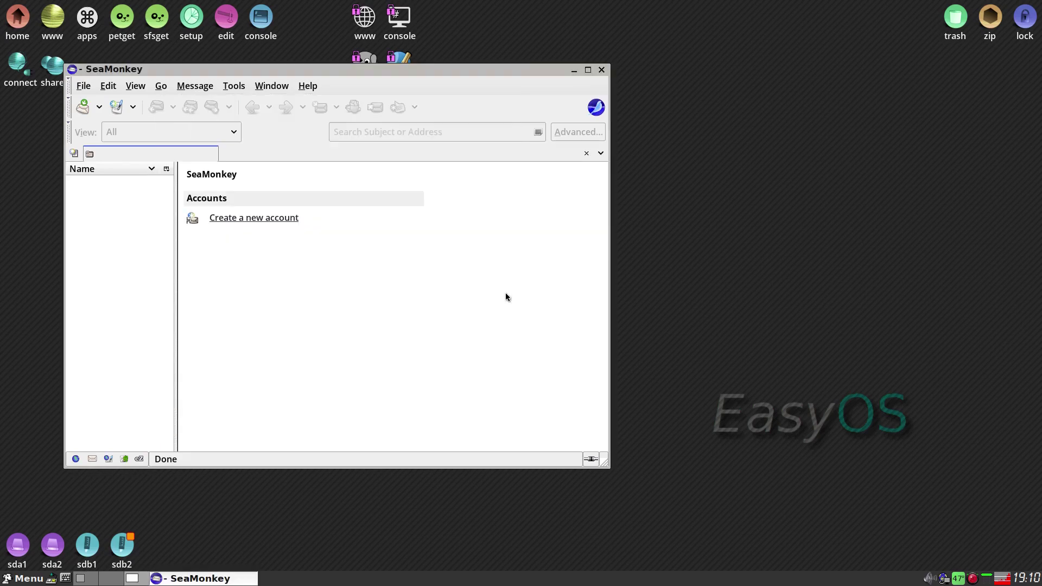
pyautogui.click(602, 70)
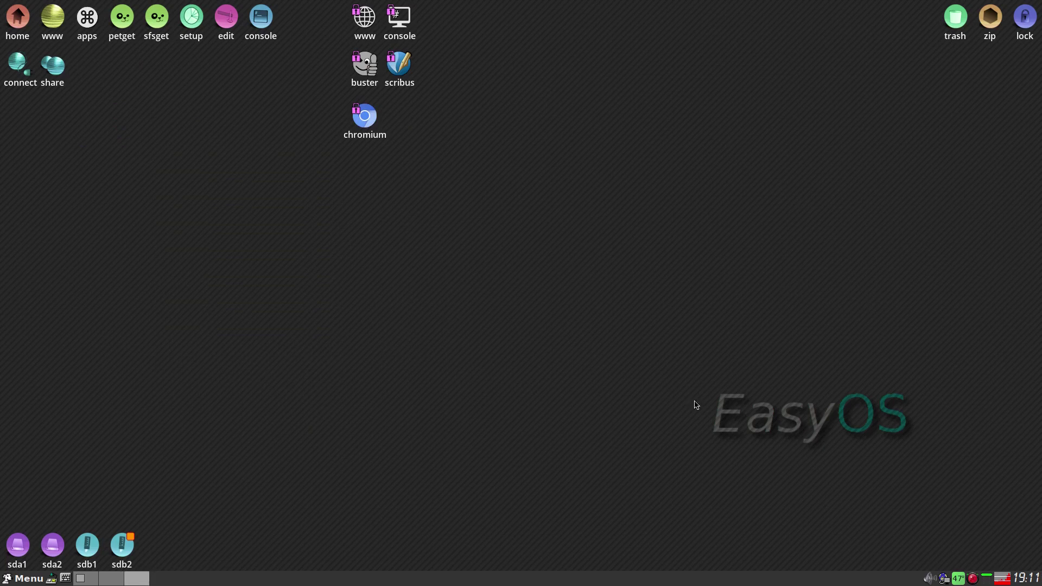